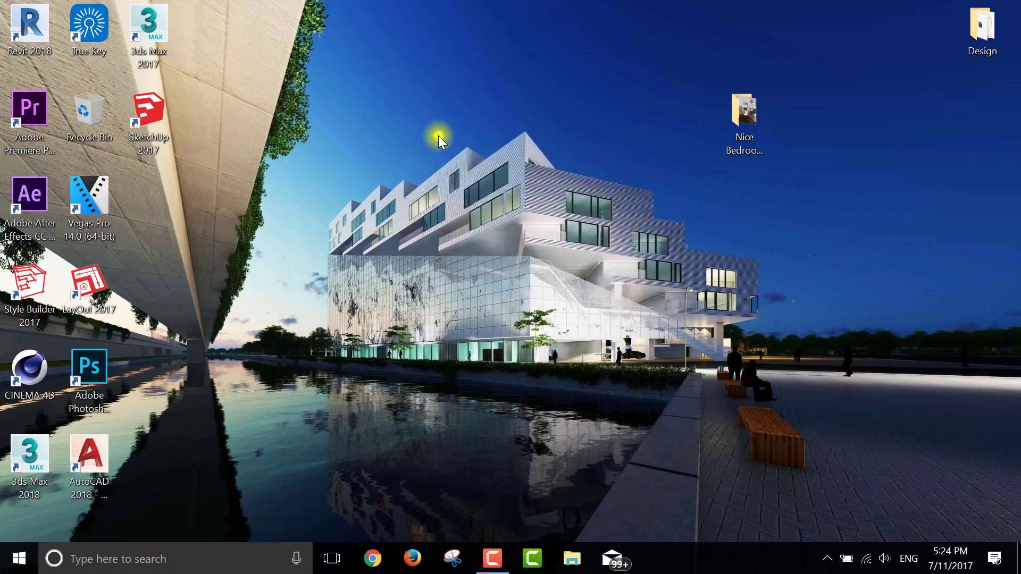
# Step: Refresh the desktop and open Nice Bedroom 007.skp from the Nice Bedroom 007 folder
pyautogui.rightClick(438, 136)
pyautogui.click(497, 205)
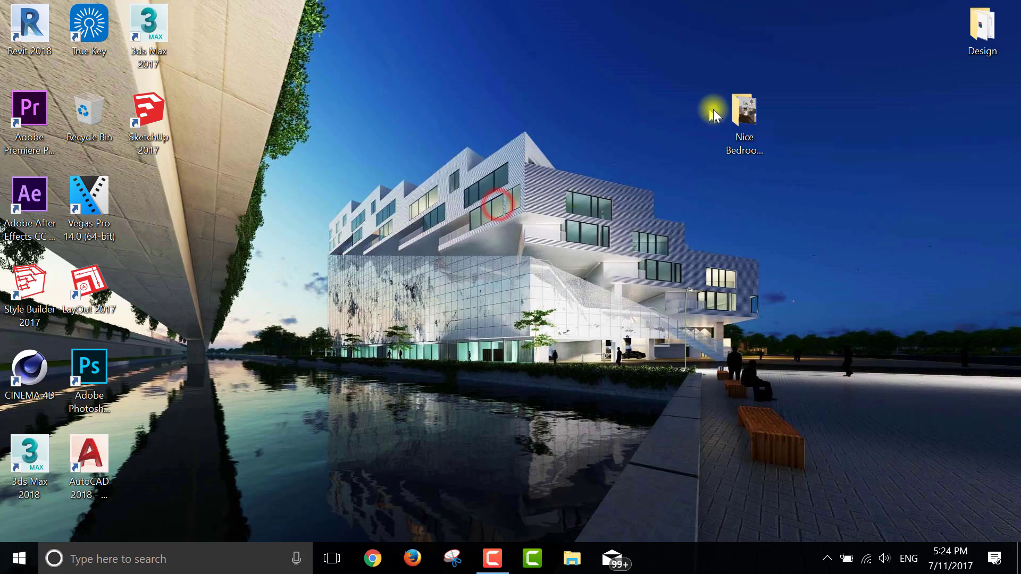
pyautogui.doubleClick(734, 113)
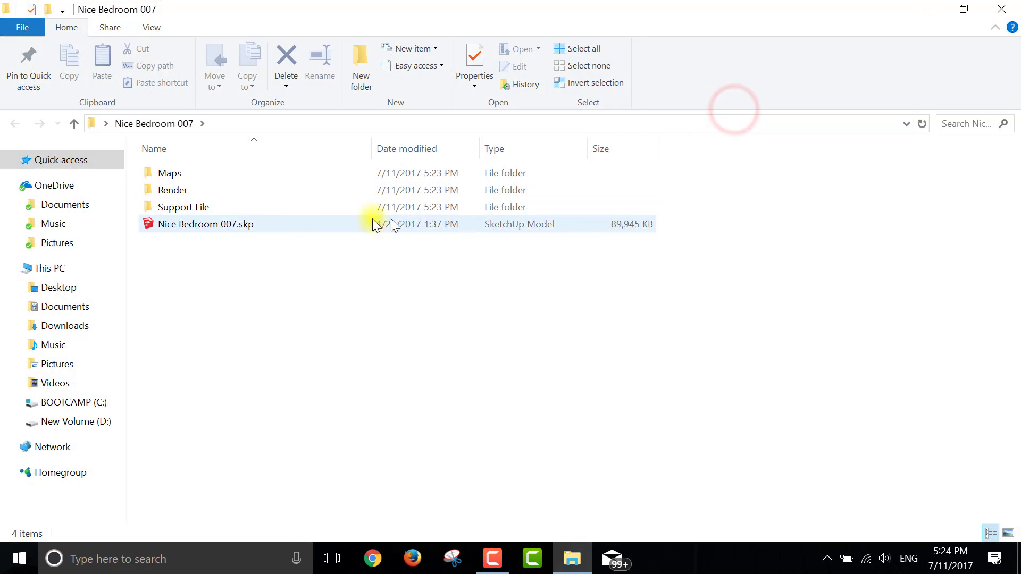
pyautogui.click(238, 222)
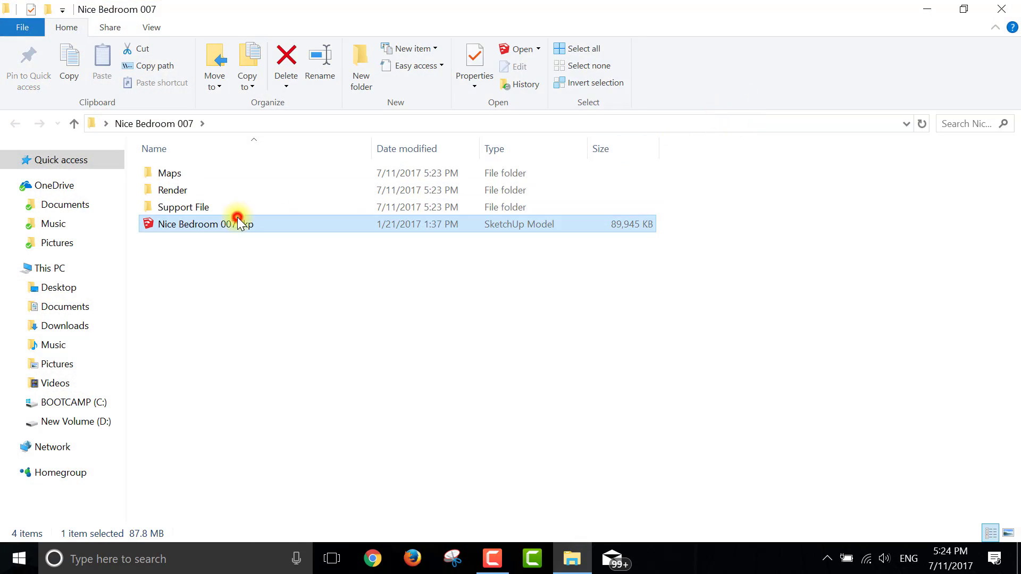
pyautogui.click(1009, 5)
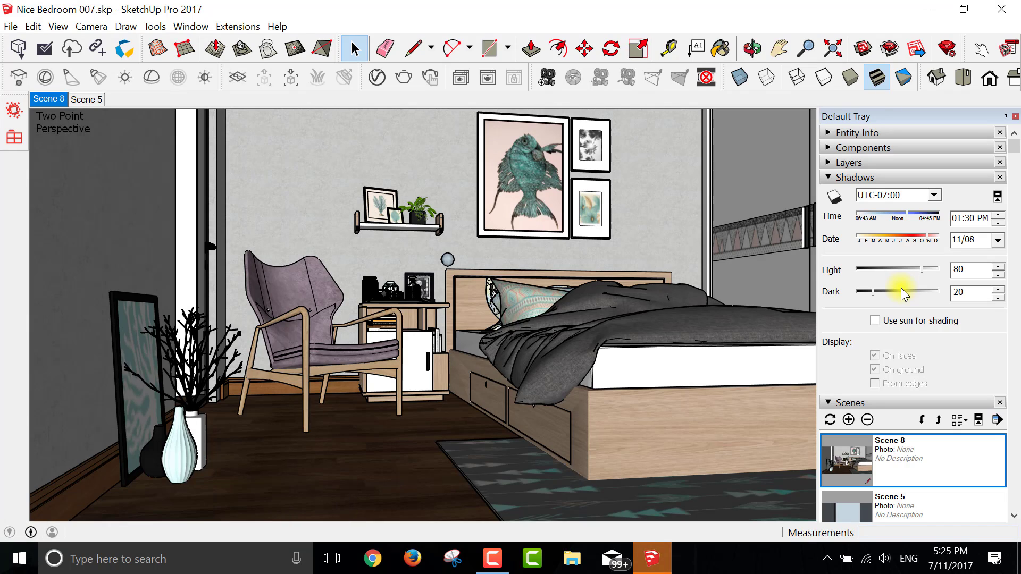
# Step: Return to Scene 8 and zoom, orbit and pan to frame the chair, bed and wall pictures
pyautogui.click(80, 99)
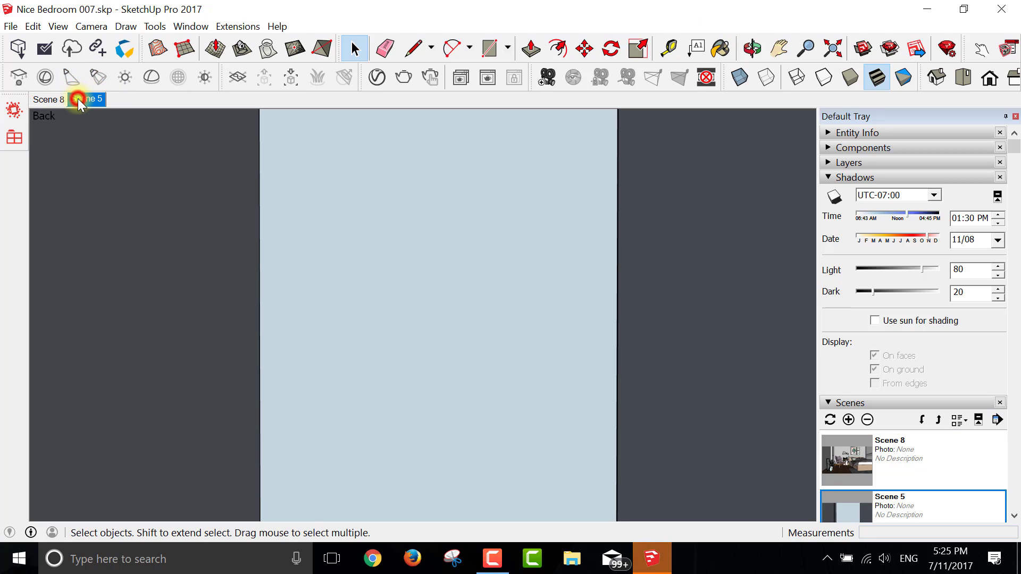
pyautogui.click(49, 100)
pyautogui.scroll(1, 452, 283)
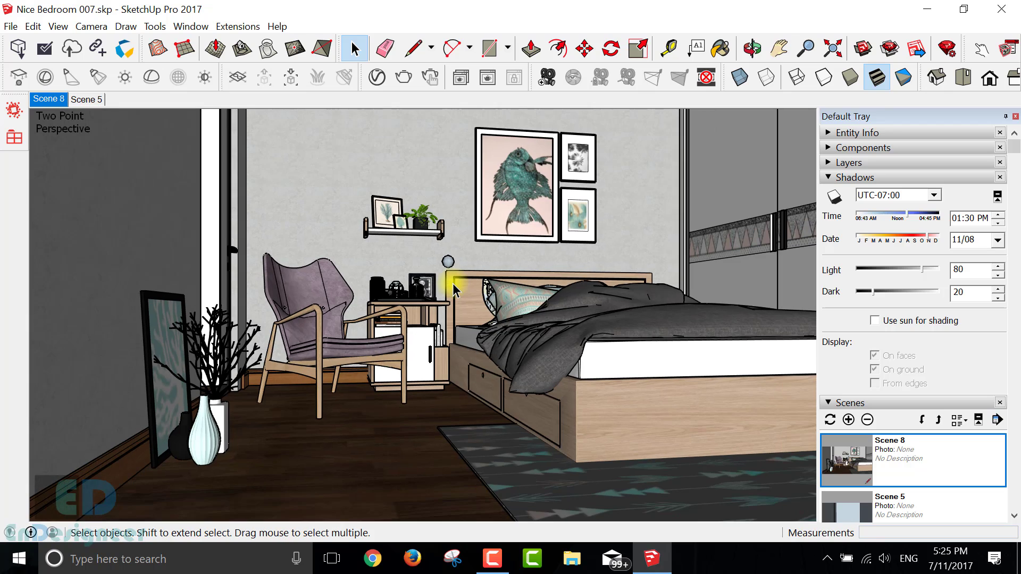
pyautogui.scroll(1, 452, 283)
pyautogui.scroll(2, 452, 283)
pyautogui.scroll(1, 452, 283)
pyautogui.scroll(2, 452, 283)
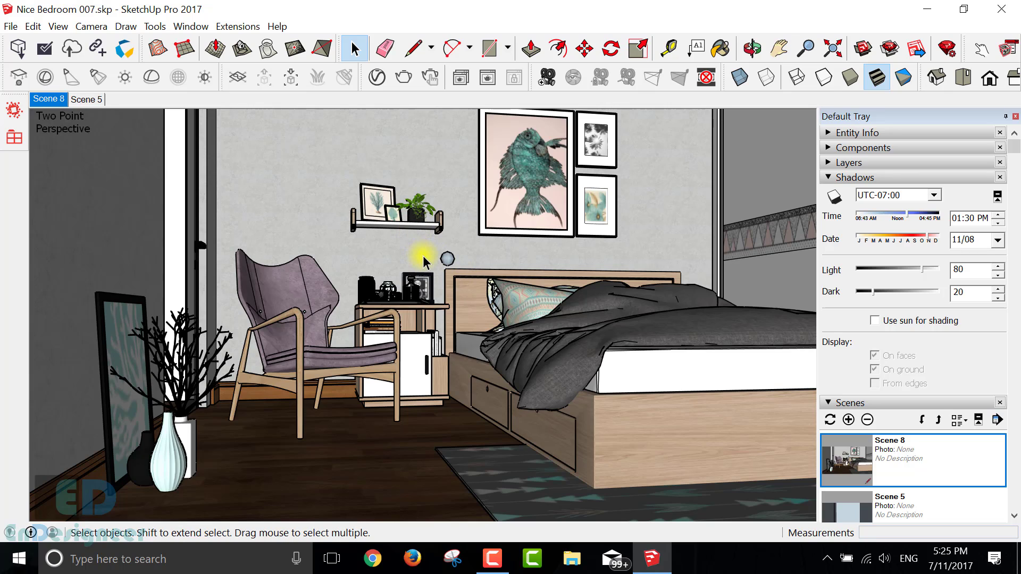
pyautogui.moveTo(424, 260)
pyautogui.mouseDown(button='middle')
pyautogui.moveTo(402, 272)
pyautogui.moveTo(413, 276)
pyautogui.mouseUp(button='middle')
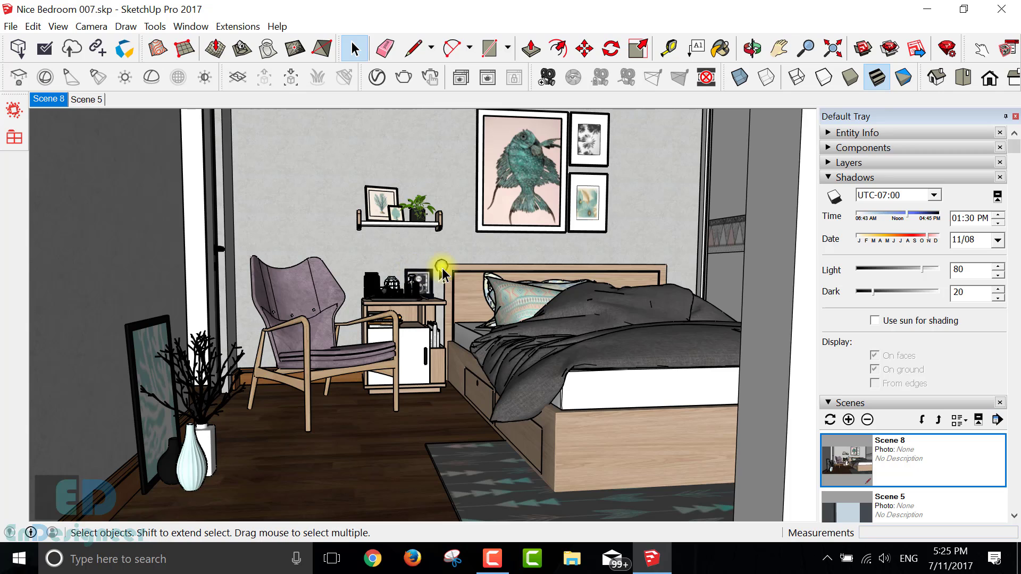
pyautogui.scroll(1, 443, 270)
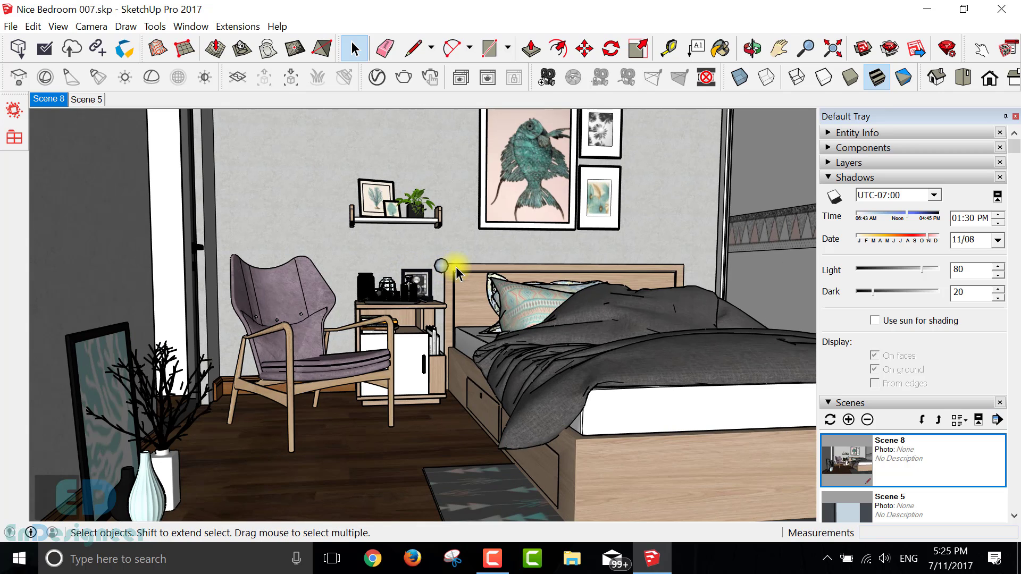
pyautogui.moveTo(456, 274)
pyautogui.mouseDown(button='middle')
pyautogui.moveTo(488, 269)
pyautogui.moveTo(474, 261)
pyautogui.mouseUp(button='middle')
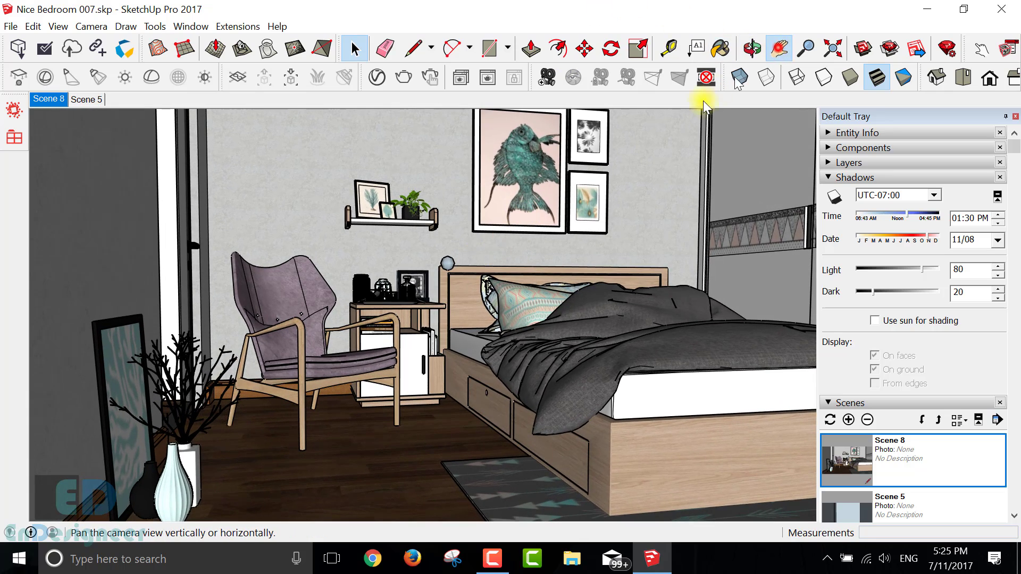
pyautogui.moveTo(638, 159)
pyautogui.mouseDown()
pyautogui.moveTo(591, 178)
pyautogui.moveTo(616, 166)
pyautogui.mouseUp()
# Step: In the V-Ray Asset Editor's Lights, point the first LightIES to Maps\Nice.IES
pyautogui.click(378, 78)
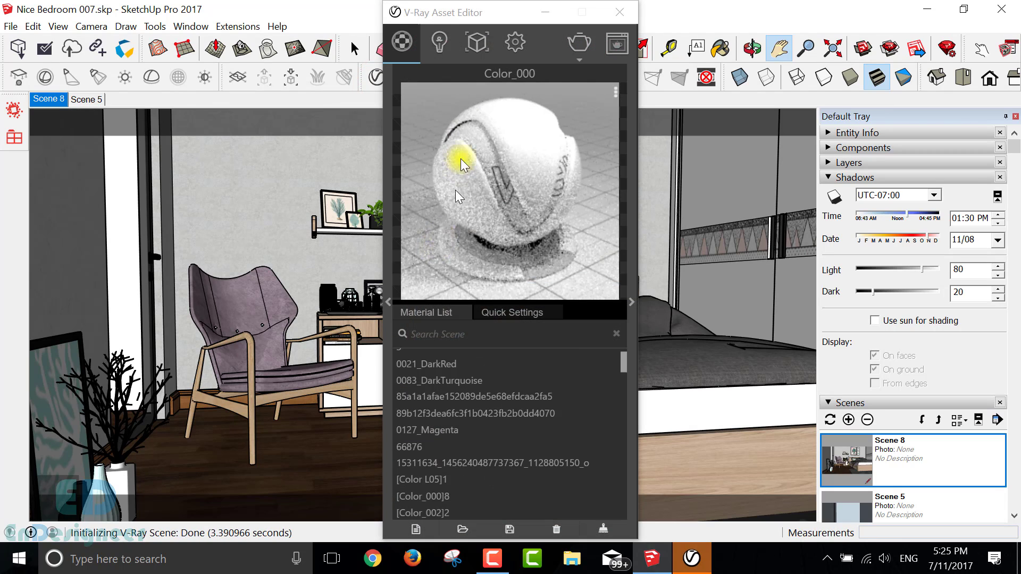
pyautogui.click(442, 51)
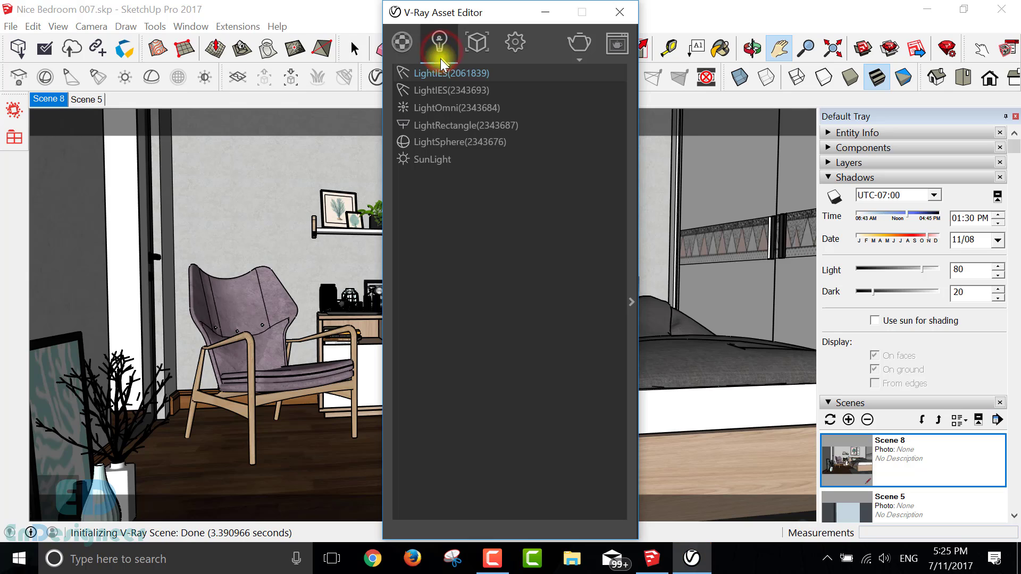
pyautogui.click(452, 74)
pyautogui.click(631, 302)
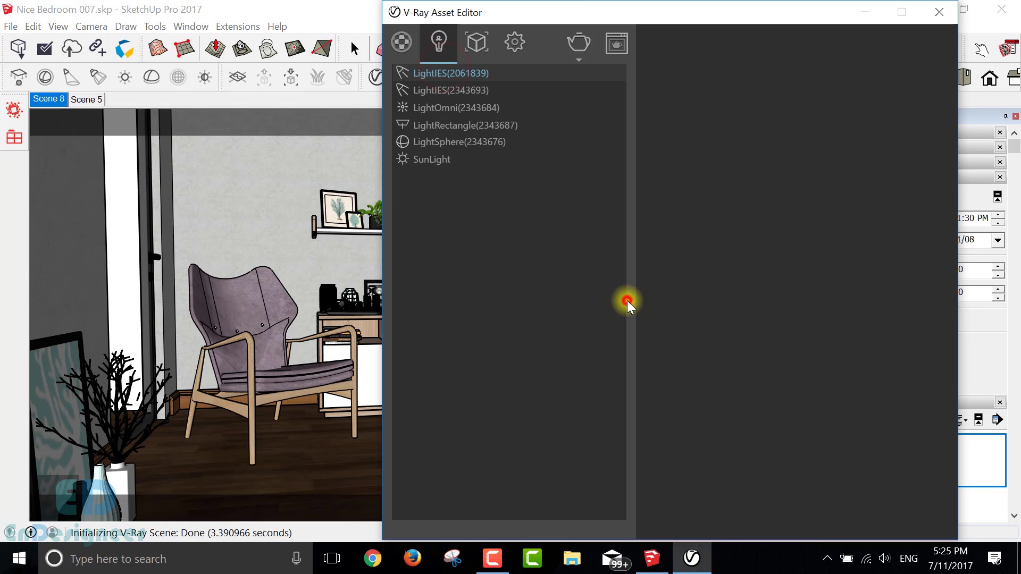
pyautogui.click(849, 138)
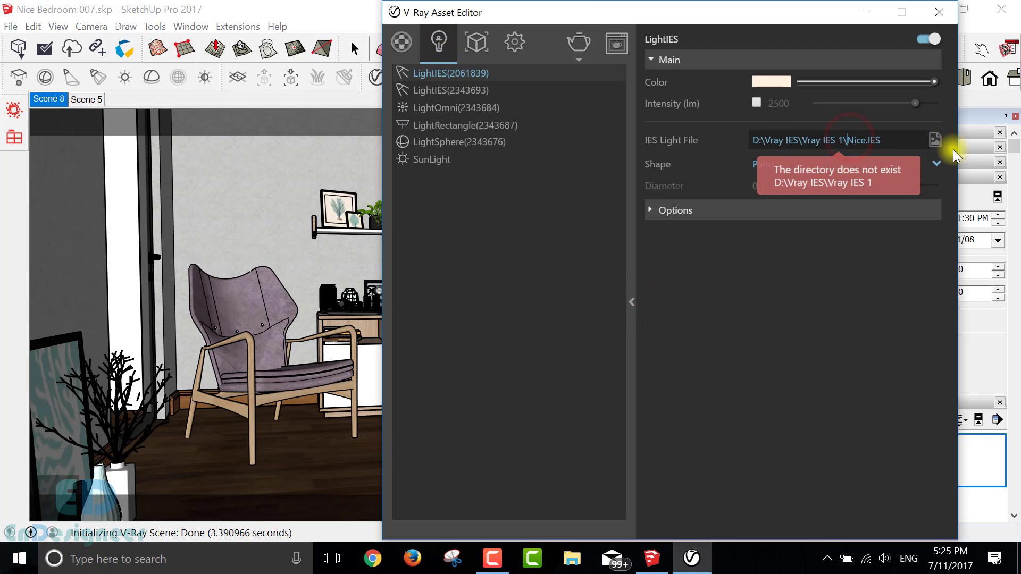
pyautogui.click(934, 140)
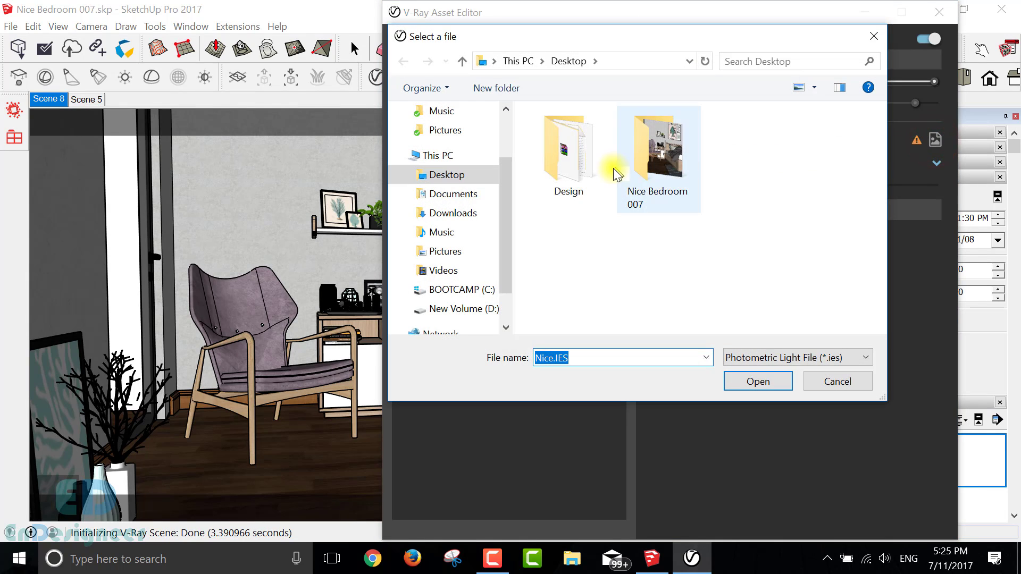
pyautogui.doubleClick(658, 160)
pyautogui.doubleClick(560, 142)
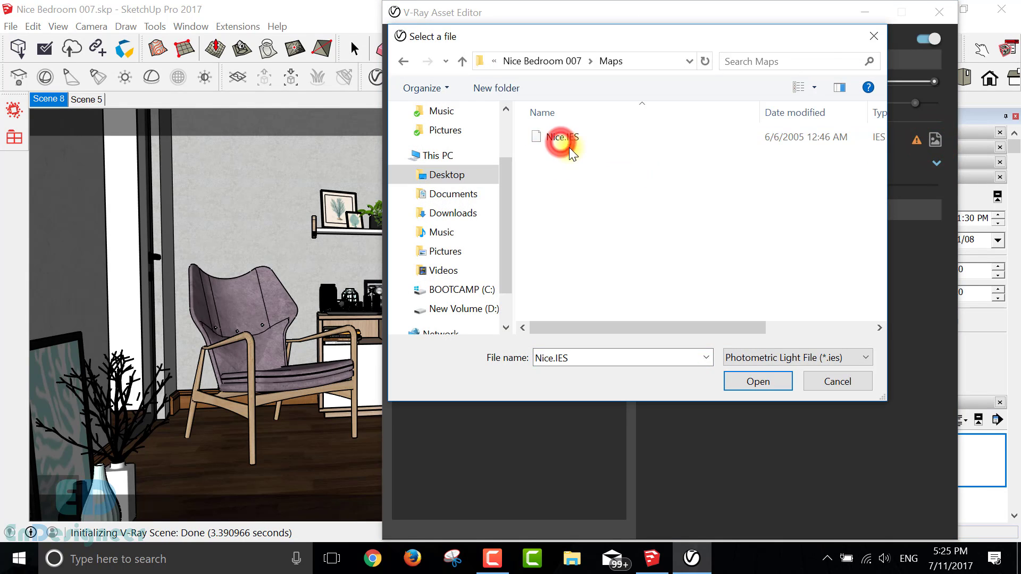
pyautogui.click(562, 140)
pyautogui.click(758, 380)
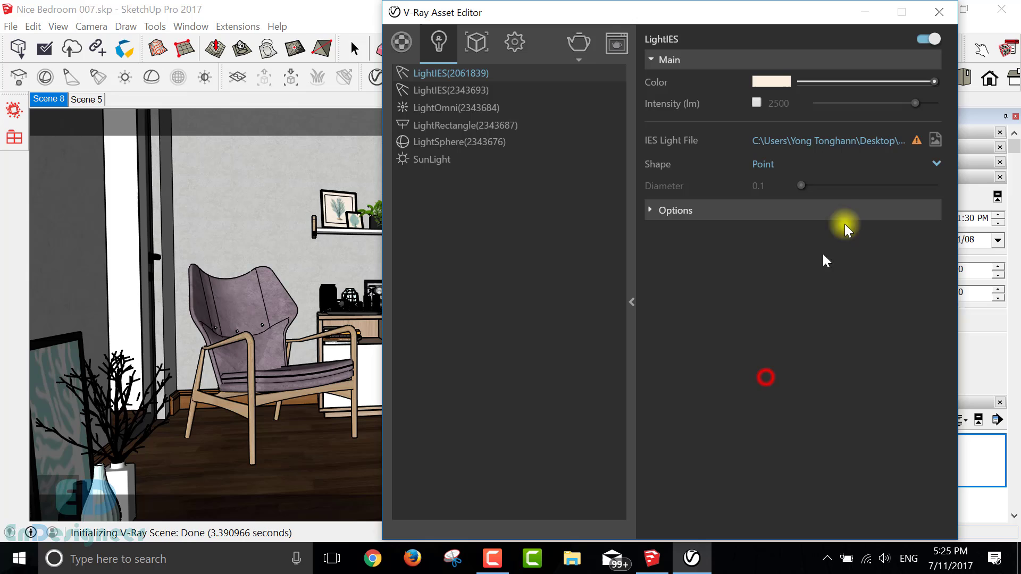
# Step: Point the second LightIES to the same Nice.IES file
pyautogui.click(852, 147)
pyautogui.click(429, 91)
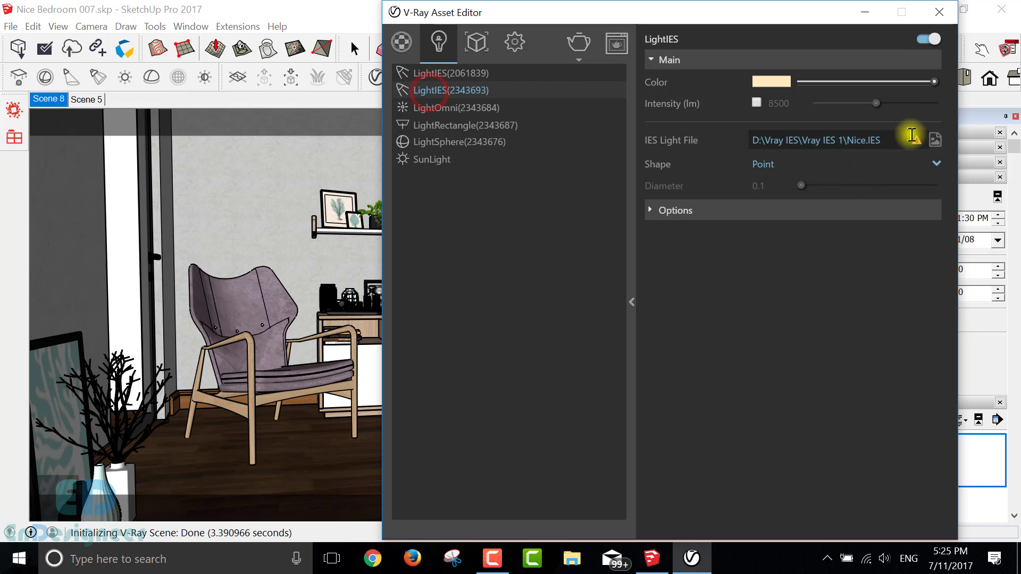
pyautogui.click(935, 139)
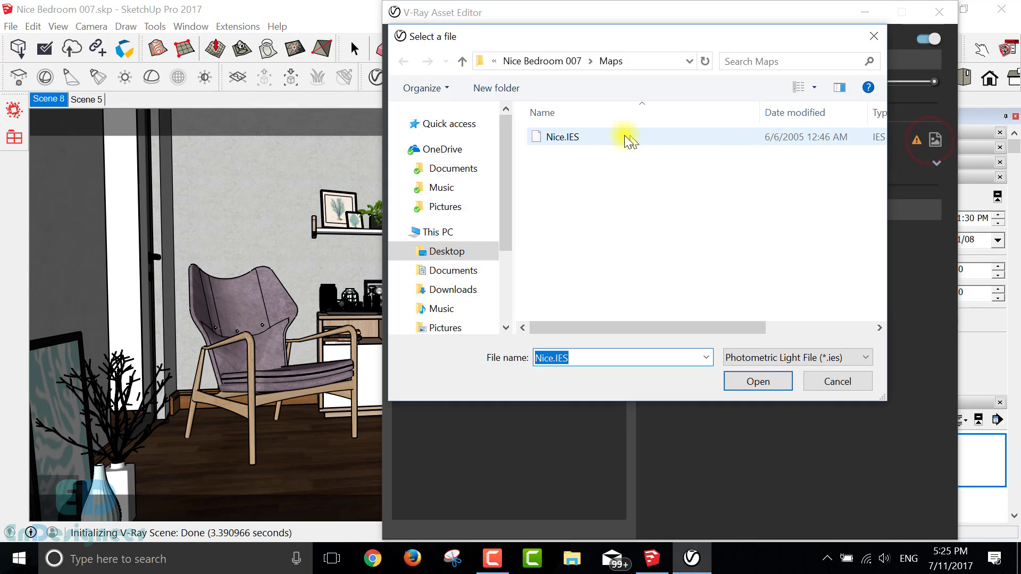
pyautogui.click(626, 138)
pyautogui.click(755, 381)
pyautogui.click(518, 271)
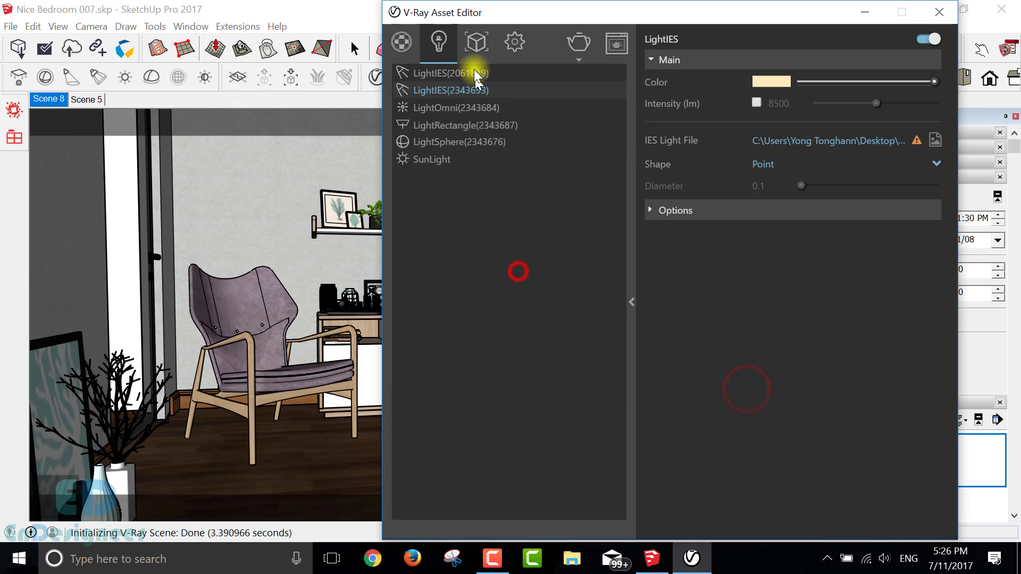
# Step: Recheck the lights list to confirm the IES lights now find their file
pyautogui.click(476, 41)
pyautogui.click(439, 41)
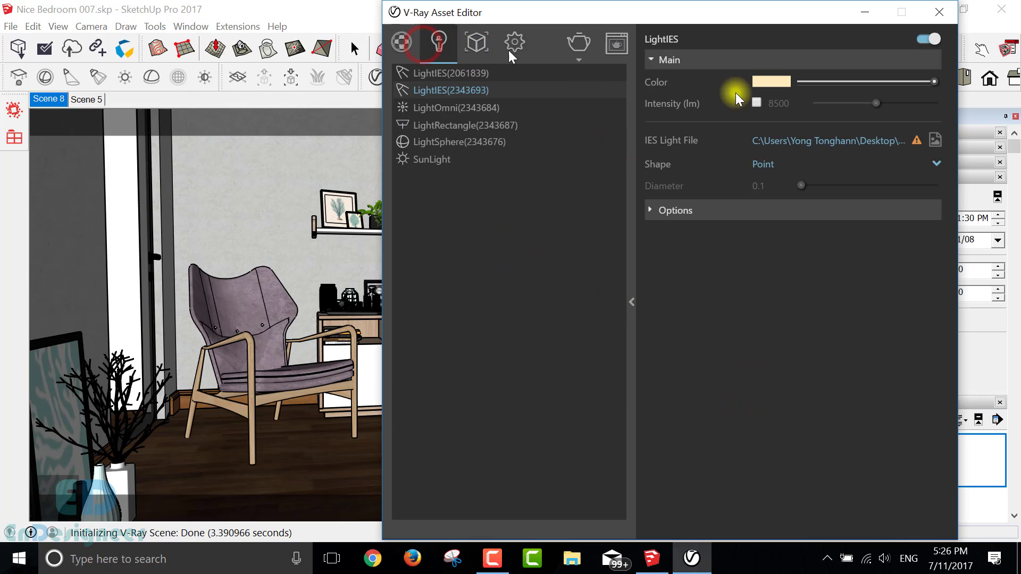
pyautogui.click(886, 140)
pyautogui.click(491, 226)
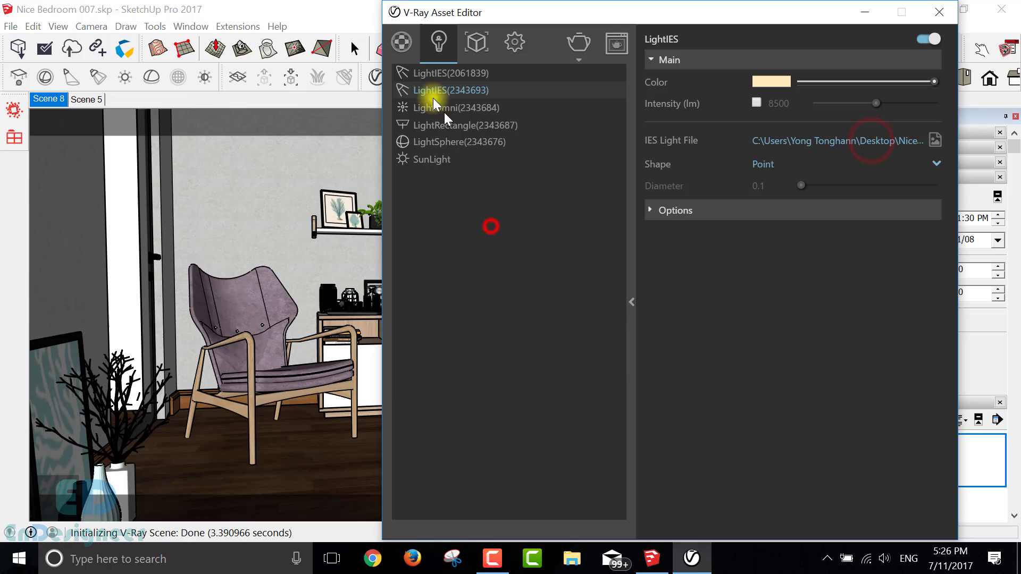
pyautogui.click(399, 47)
# Step: Set the V-Ray render output to 16:9 Widescreen at 1280 by 720 pixels
pyautogui.click(476, 41)
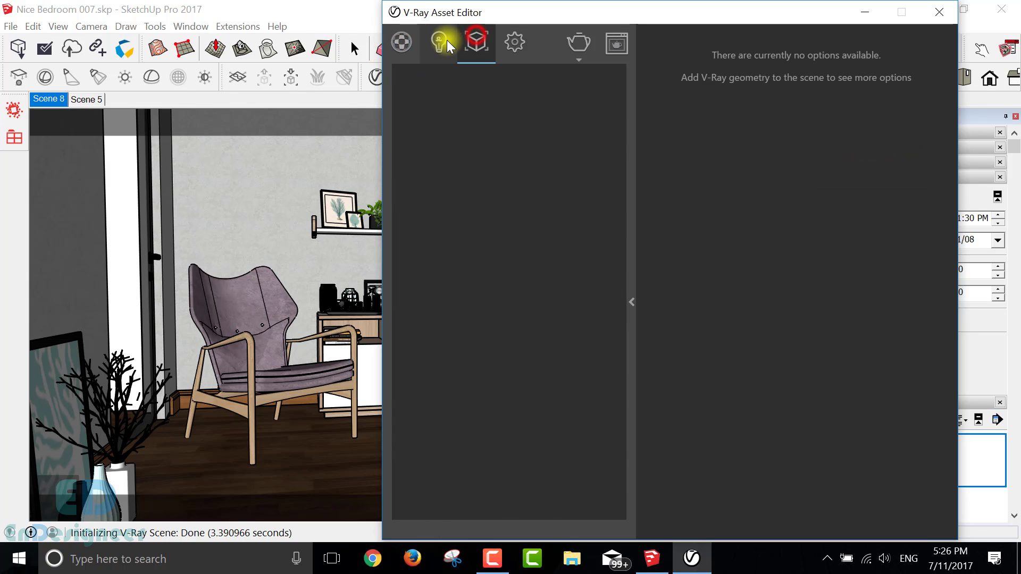
pyautogui.click(439, 41)
pyautogui.click(515, 42)
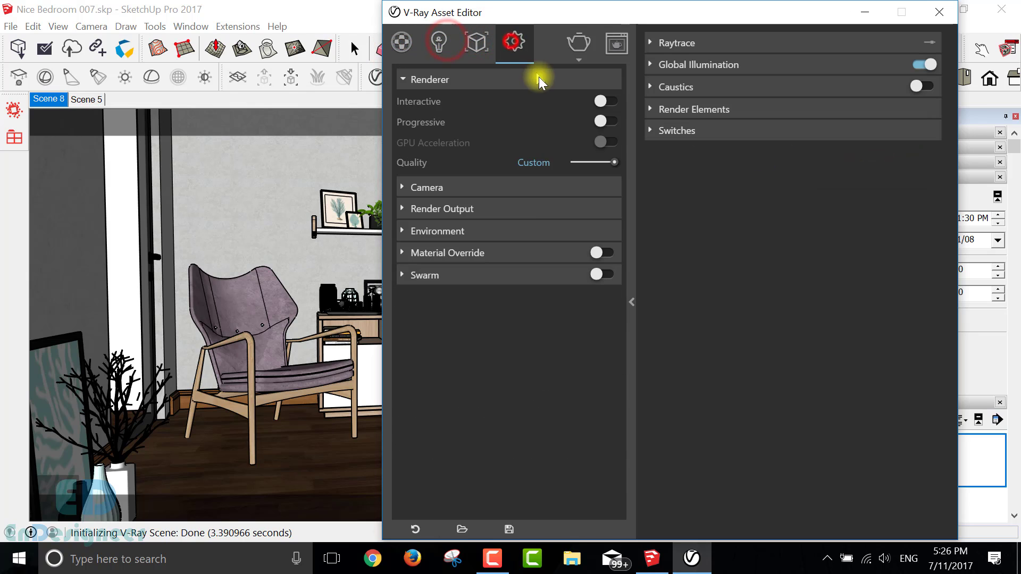
pyautogui.click(434, 209)
pyautogui.click(548, 295)
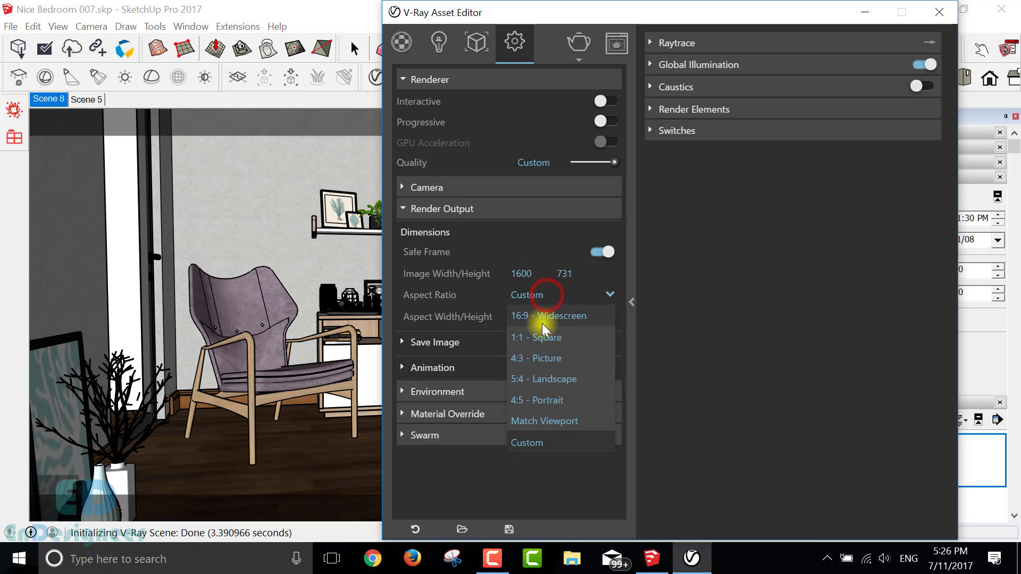
pyautogui.click(538, 316)
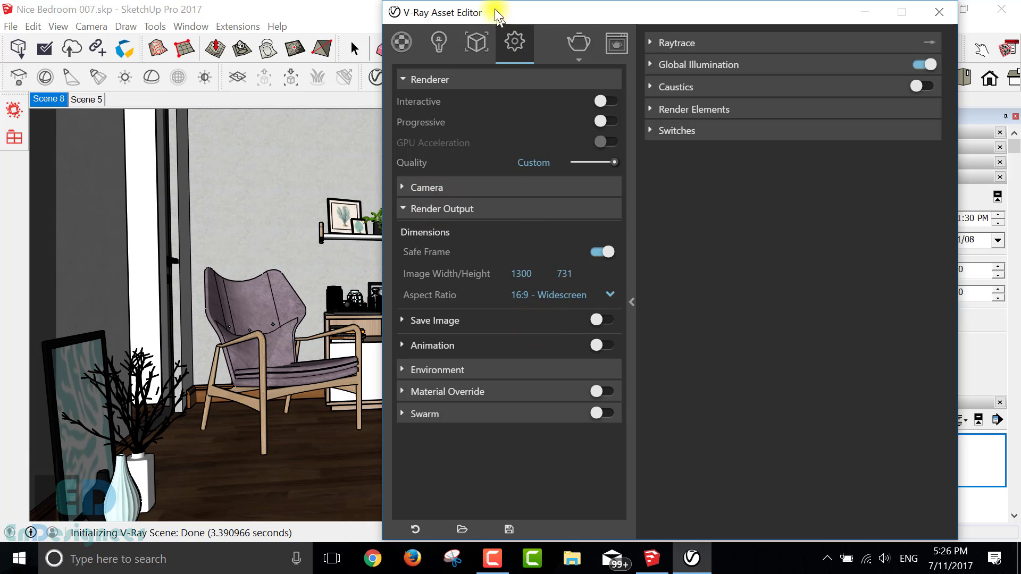
pyautogui.moveTo(433, 12); pyautogui.dragTo(374, 167)
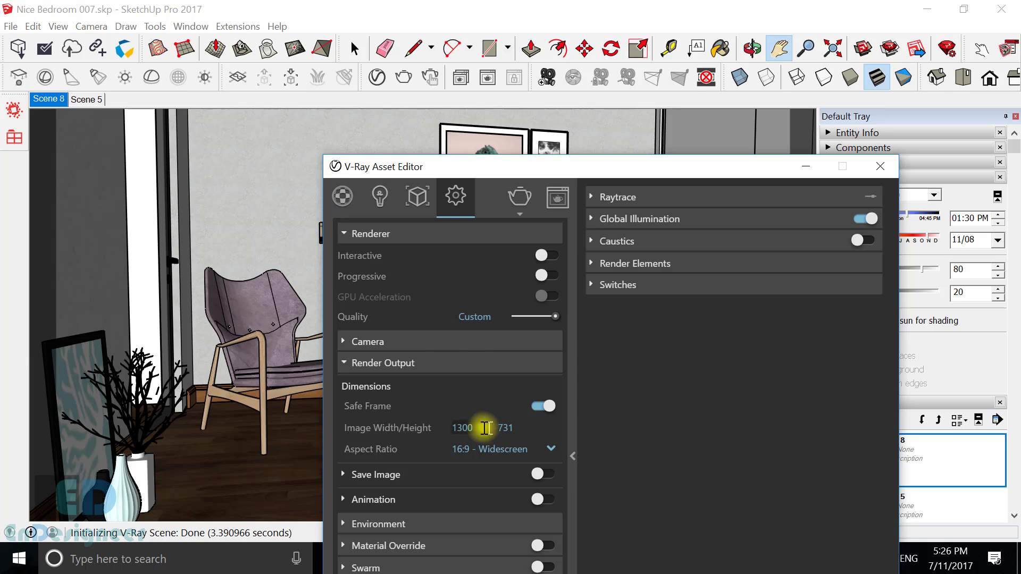
pyautogui.click(464, 428)
pyautogui.click(525, 431)
# Step: Move the Asset Editor aside, slightly zoom, orbit and pan the bedroom view, then restore the editor
pyautogui.moveTo(478, 173); pyautogui.dragTo(245, 541)
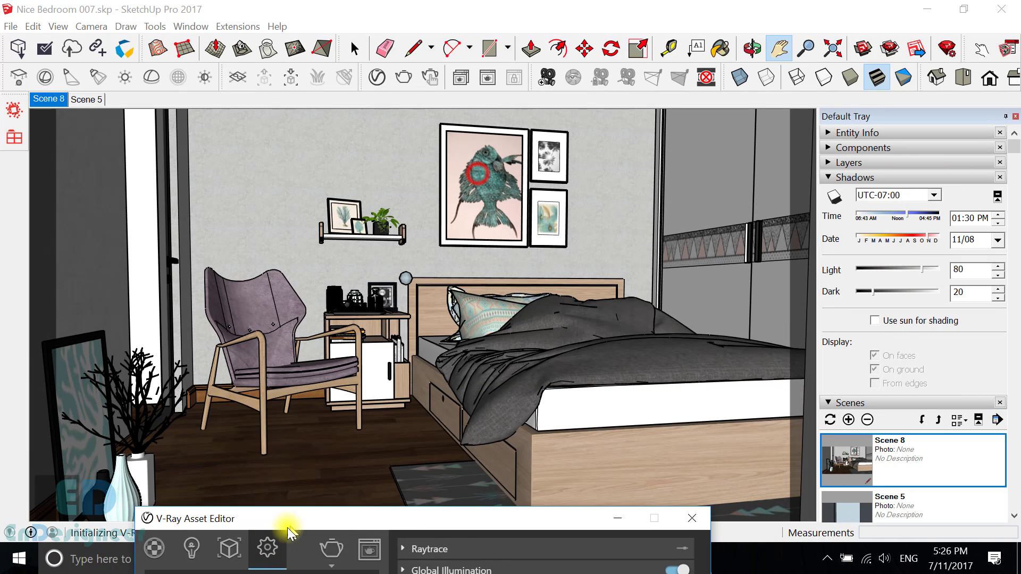
pyautogui.click(805, 48)
pyautogui.scroll(-2, 420, 317)
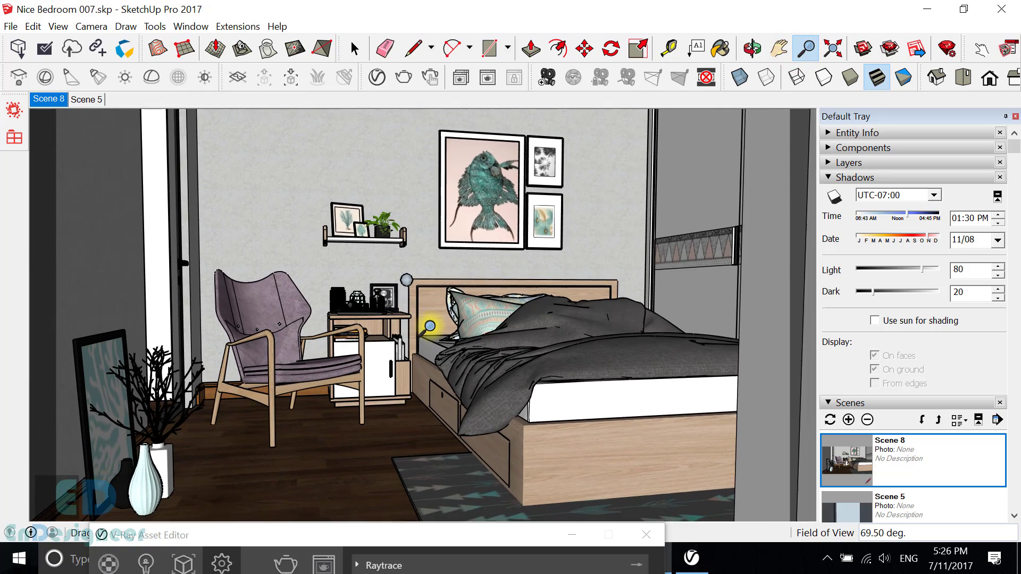
pyautogui.scroll(2, 426, 314)
pyautogui.moveTo(430, 303); pyautogui.dragTo(440, 316)
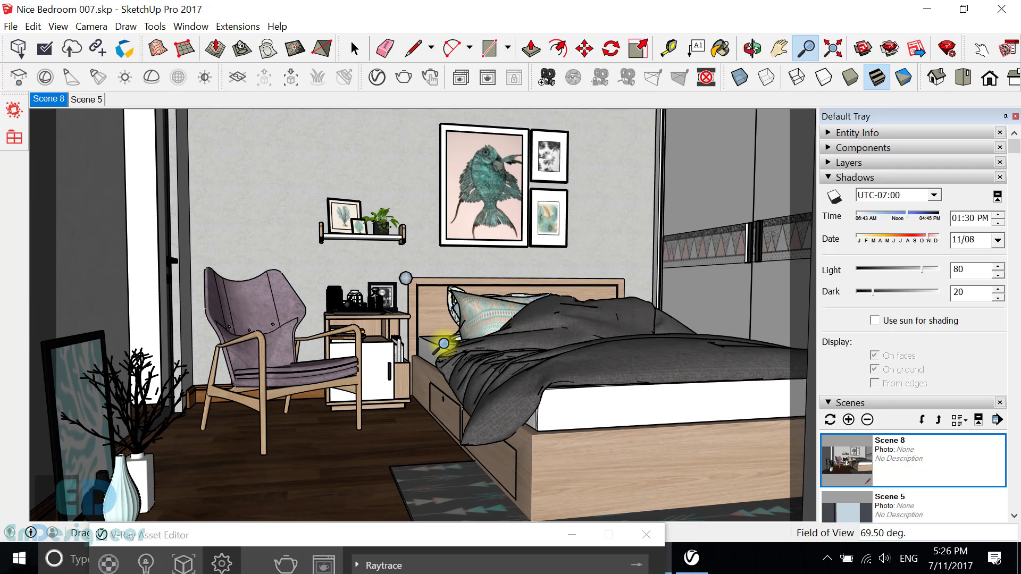
pyautogui.moveTo(442, 327); pyautogui.dragTo(441, 330, button='middle')
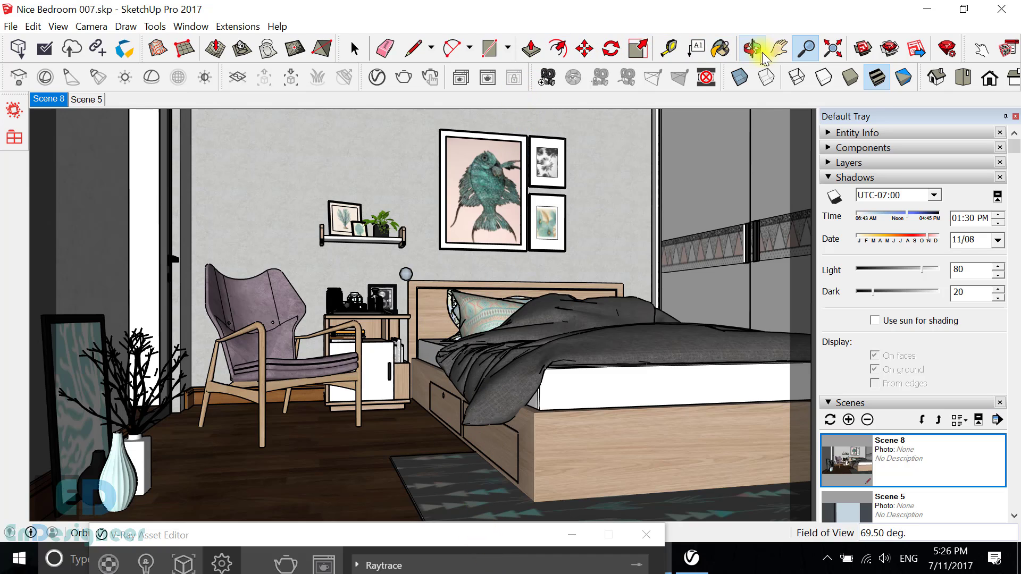
pyautogui.click(778, 48)
pyautogui.moveTo(650, 205); pyautogui.dragTo(647, 202)
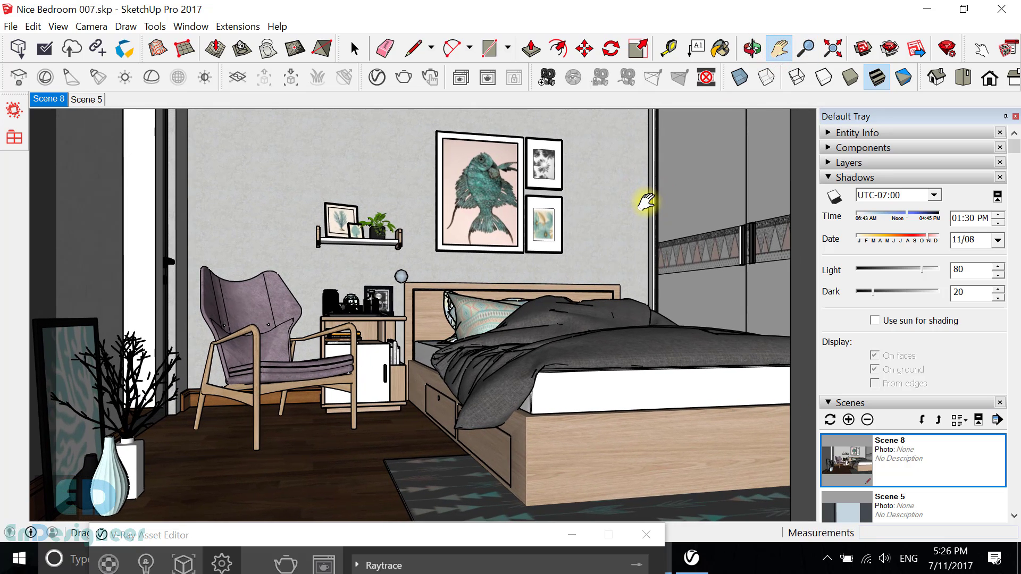
pyautogui.moveTo(361, 532); pyautogui.dragTo(591, 30)
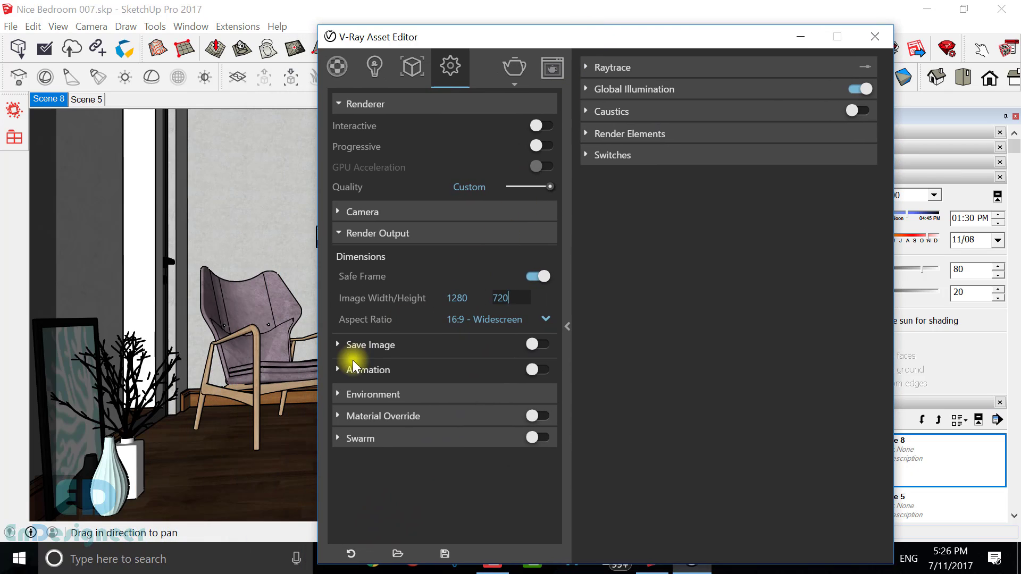
# Step: Turn on Save Image with output Nice Bedroom 007 Render.png on the Desktop
pyautogui.click(364, 346)
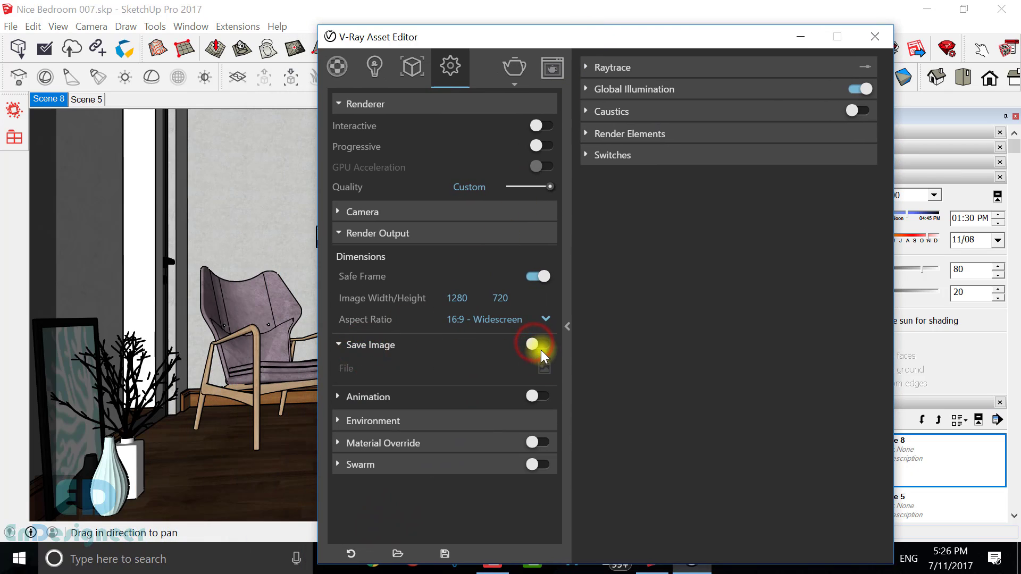
pyautogui.click(546, 365)
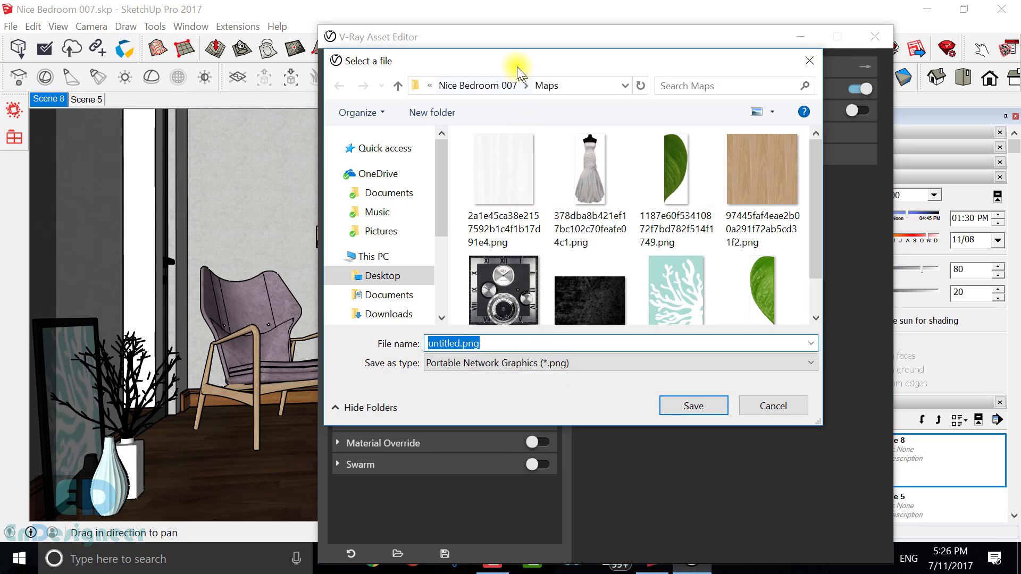
pyautogui.moveTo(517, 66); pyautogui.dragTo(560, 120)
pyautogui.click(442, 296)
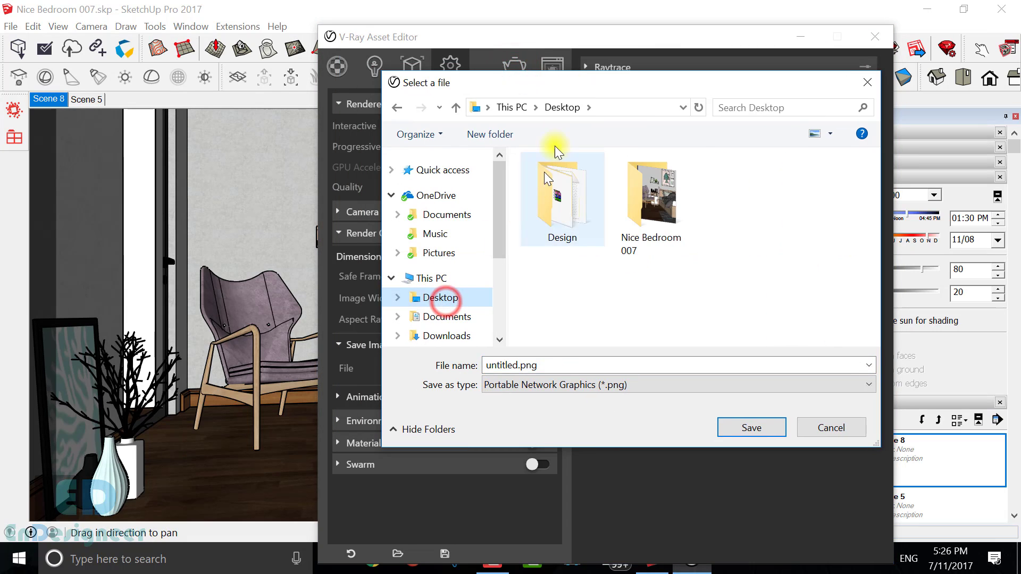
pyautogui.click(617, 365)
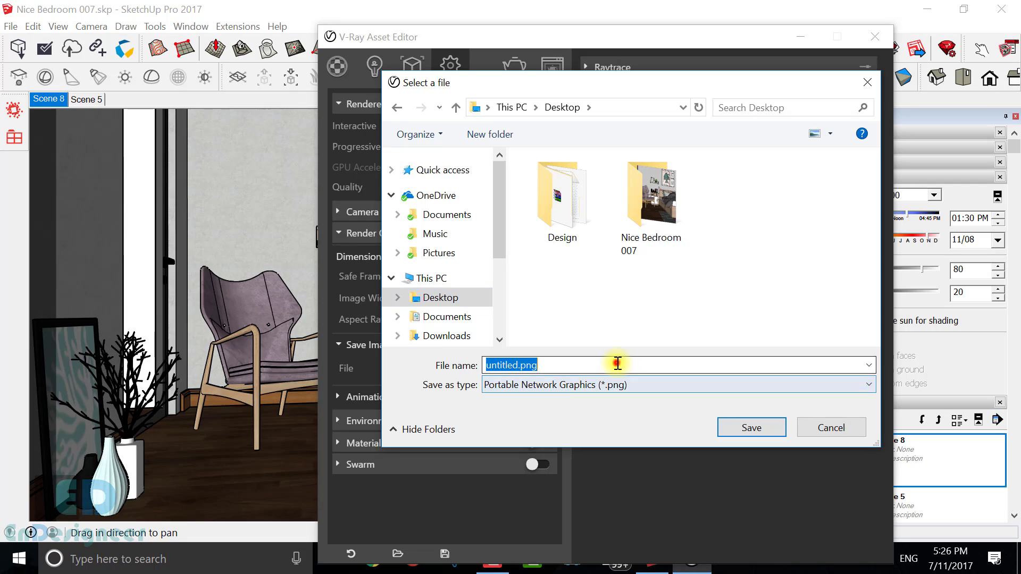
pyautogui.write('Nice Bedroom')
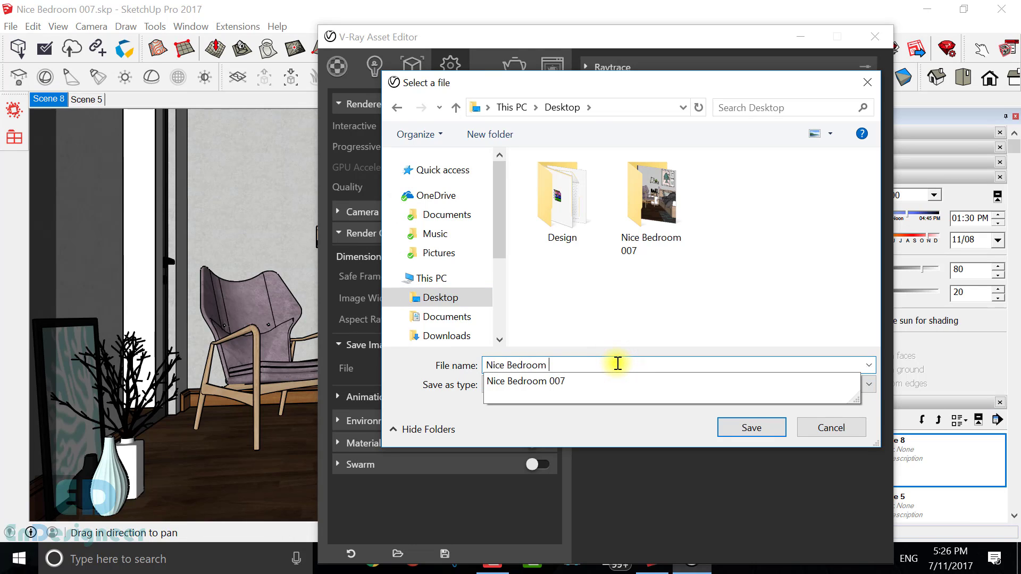
pyautogui.write('7 Render')
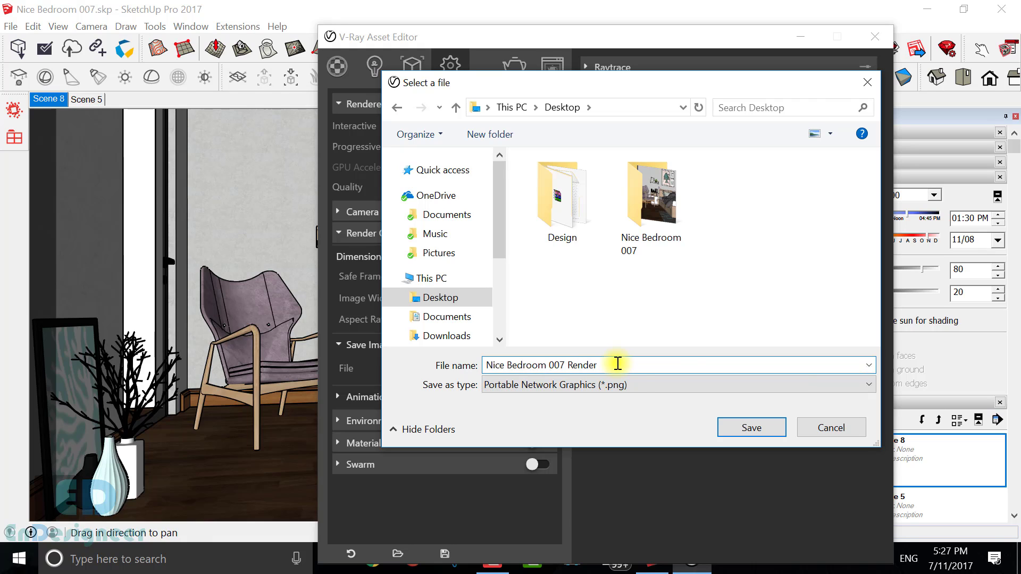
pyautogui.click(729, 423)
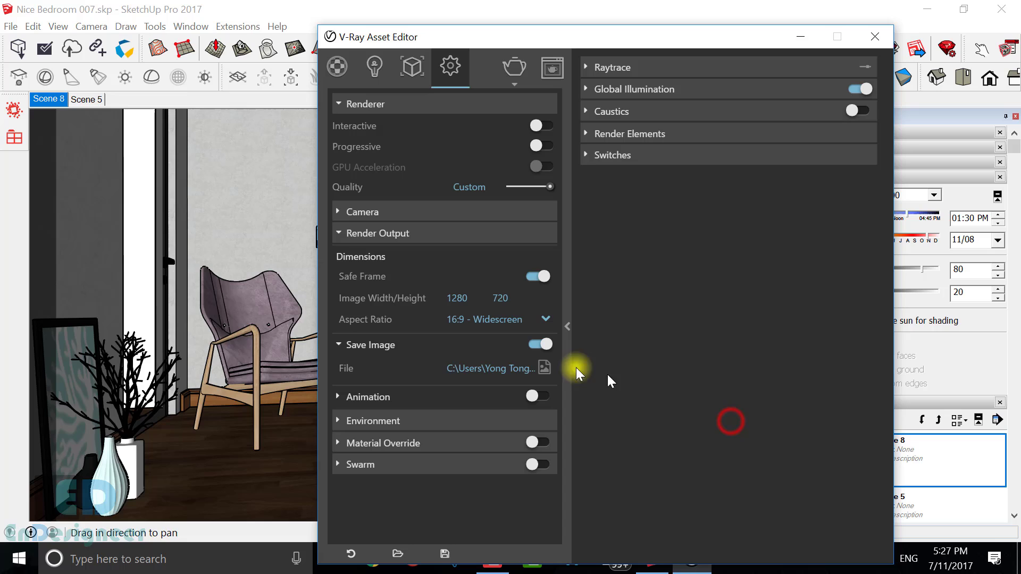
# Step: Keep Irradiance map and Light cache engines and set Light Cache subdivs to 1500
pyautogui.click(357, 420)
pyautogui.click(383, 462)
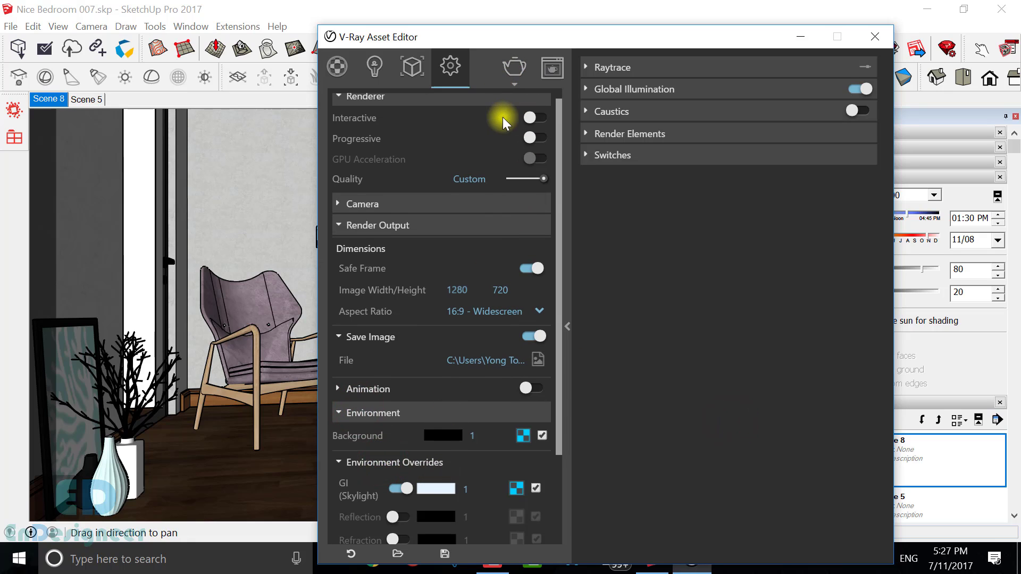
pyautogui.click(569, 326)
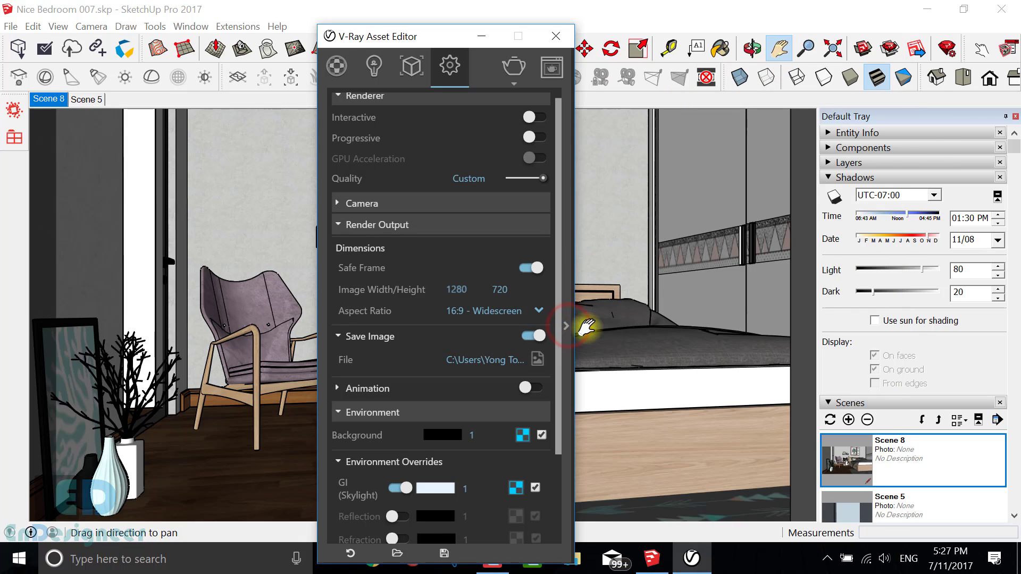
pyautogui.click(569, 320)
pyautogui.click(721, 88)
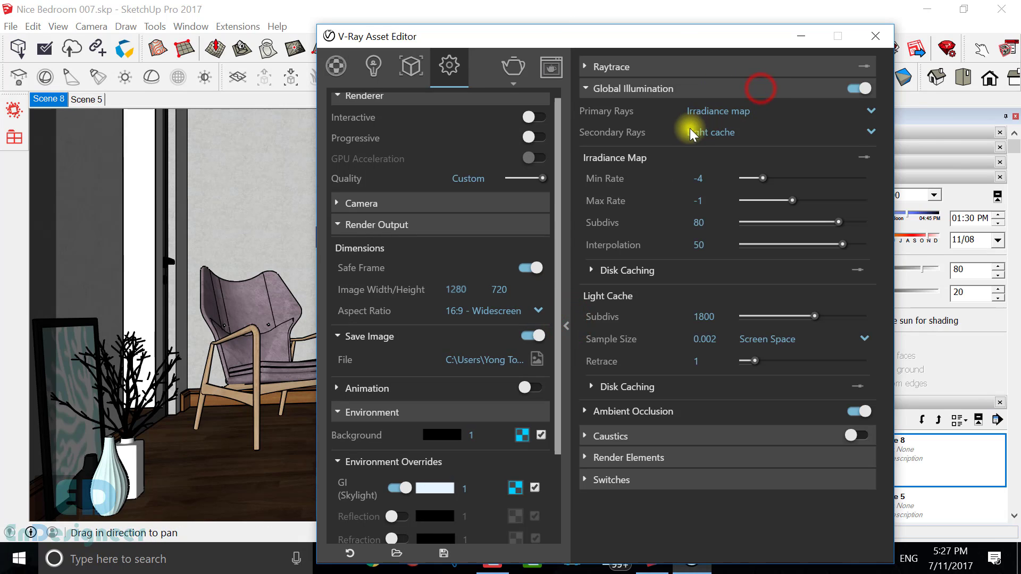
pyautogui.click(716, 111)
pyautogui.click(714, 136)
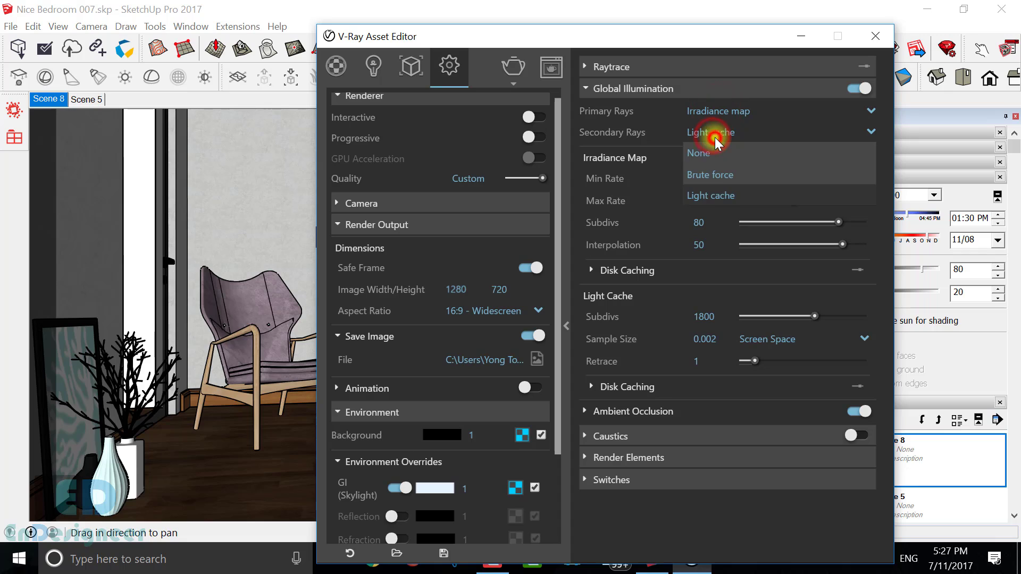
pyautogui.click(712, 190)
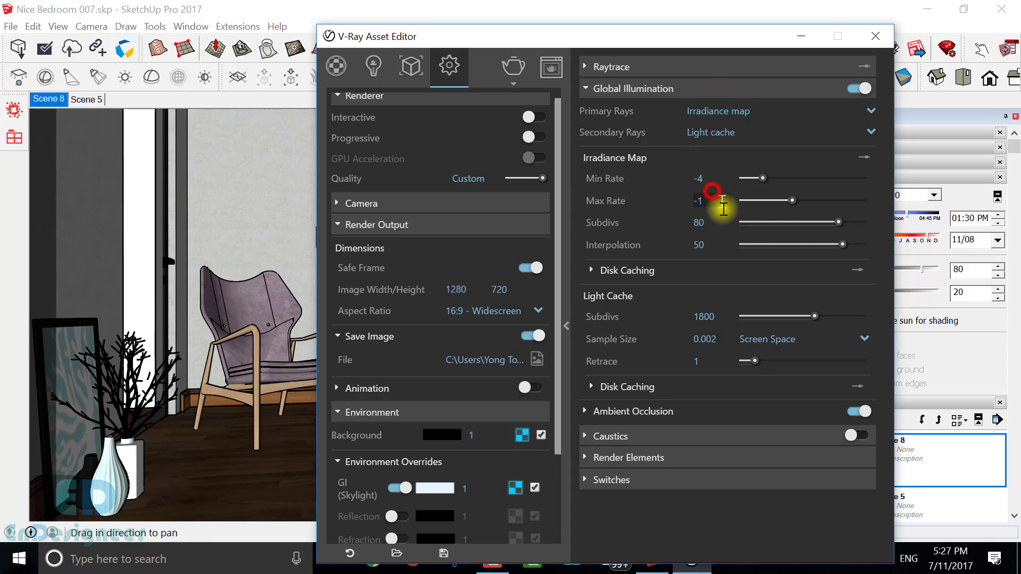
pyautogui.click(708, 317)
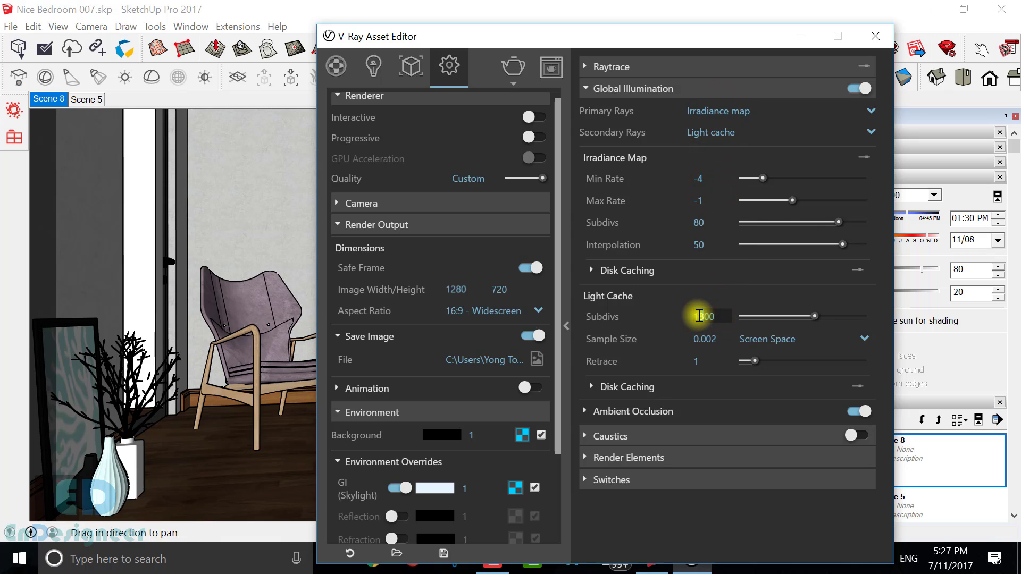
# Step: Add a Denoiser render element and move the collapsed editor aside to reveal the room
pyautogui.click(640, 459)
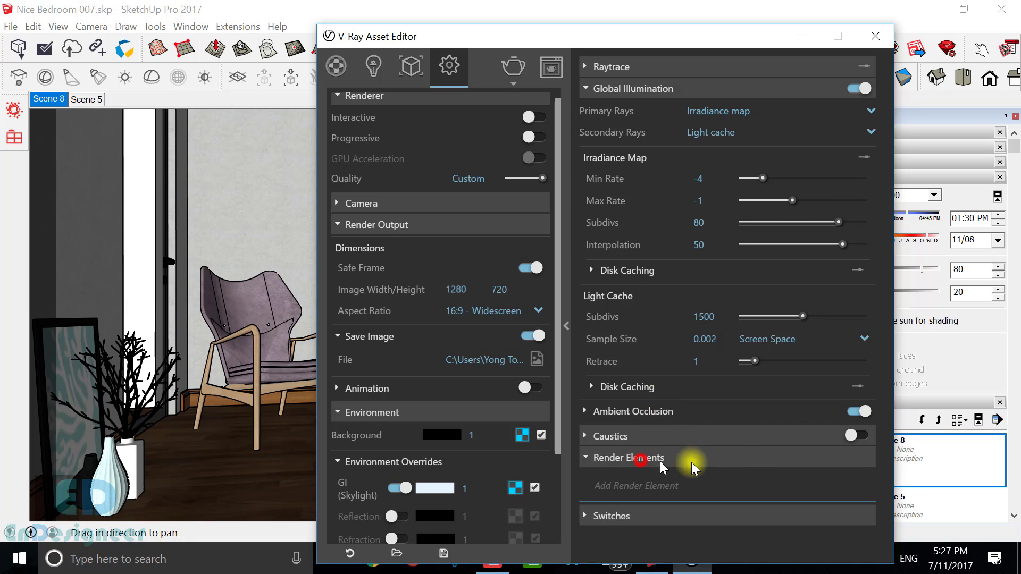
pyautogui.click(749, 483)
pyautogui.click(623, 346)
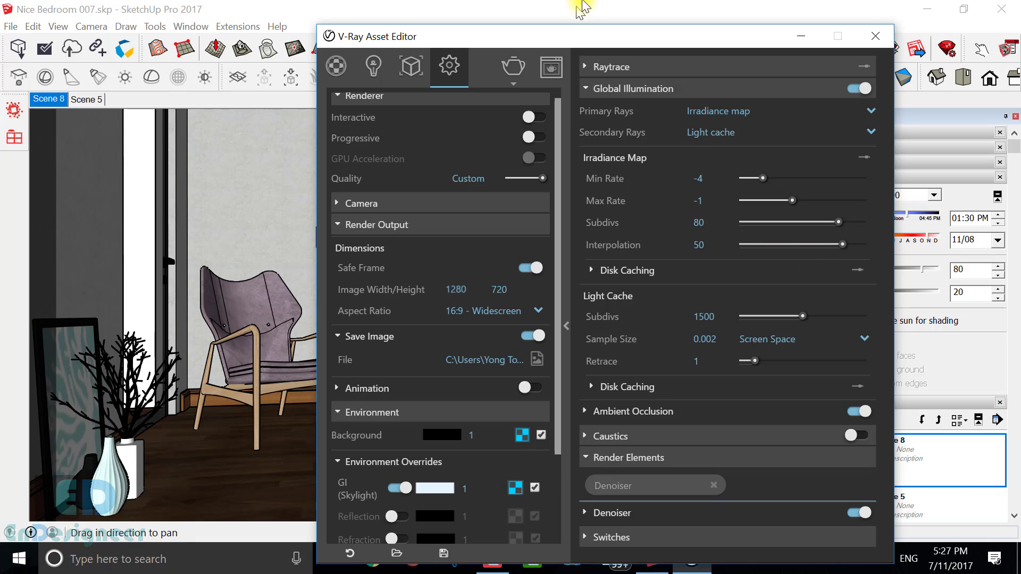
pyautogui.moveTo(595, 40); pyautogui.dragTo(646, 17)
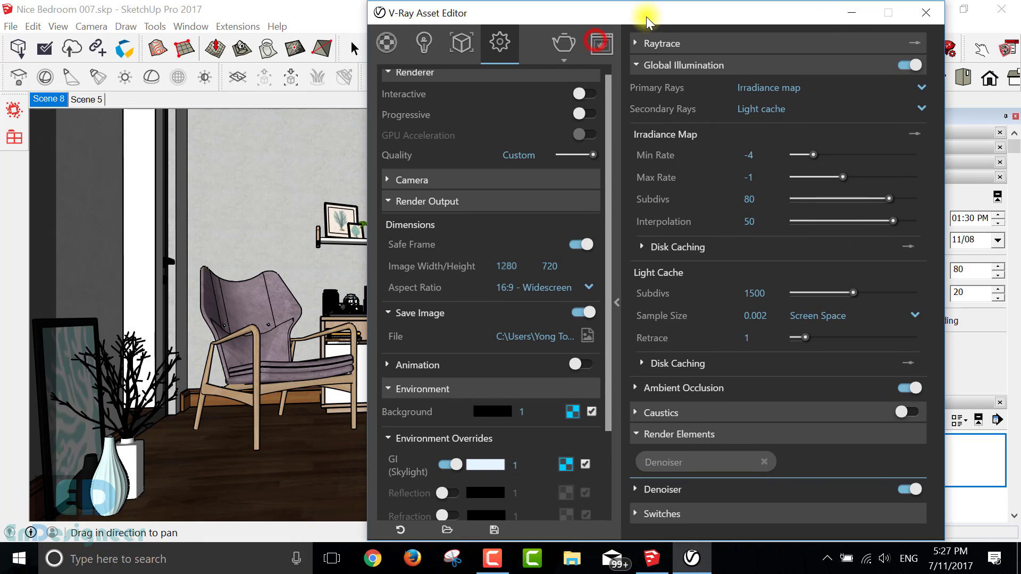
pyautogui.click(618, 301)
pyautogui.moveTo(469, 16)
pyautogui.mouseDown()
pyautogui.moveTo(674, 33)
pyautogui.moveTo(857, 23)
pyautogui.mouseUp()
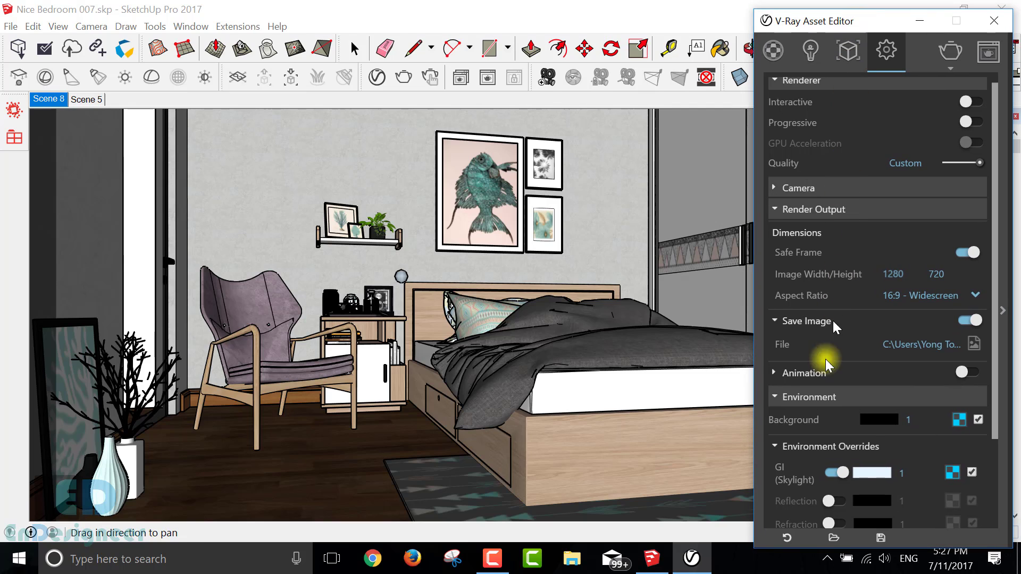
# Step: Select SunLight in the Lights list, collapse its settings and move the editor to the right edge
pyautogui.click(811, 50)
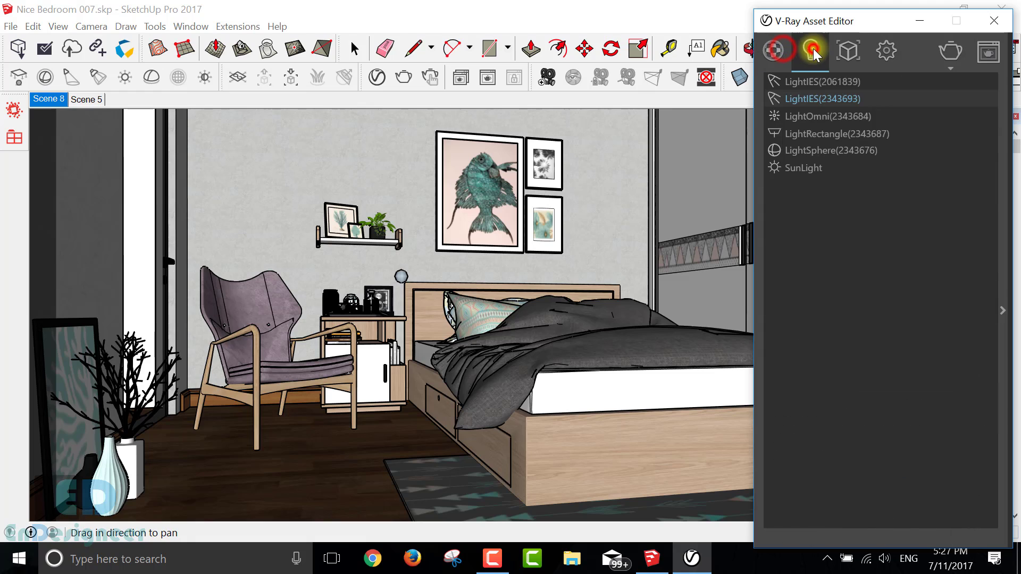
pyautogui.click(801, 167)
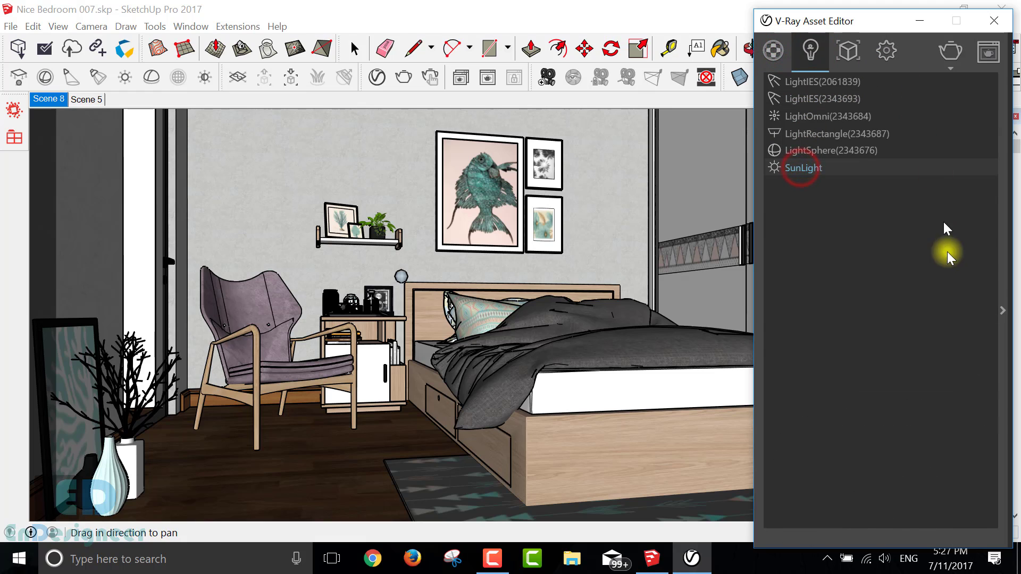
pyautogui.click(1004, 309)
pyautogui.moveTo(868, 30); pyautogui.dragTo(570, 20)
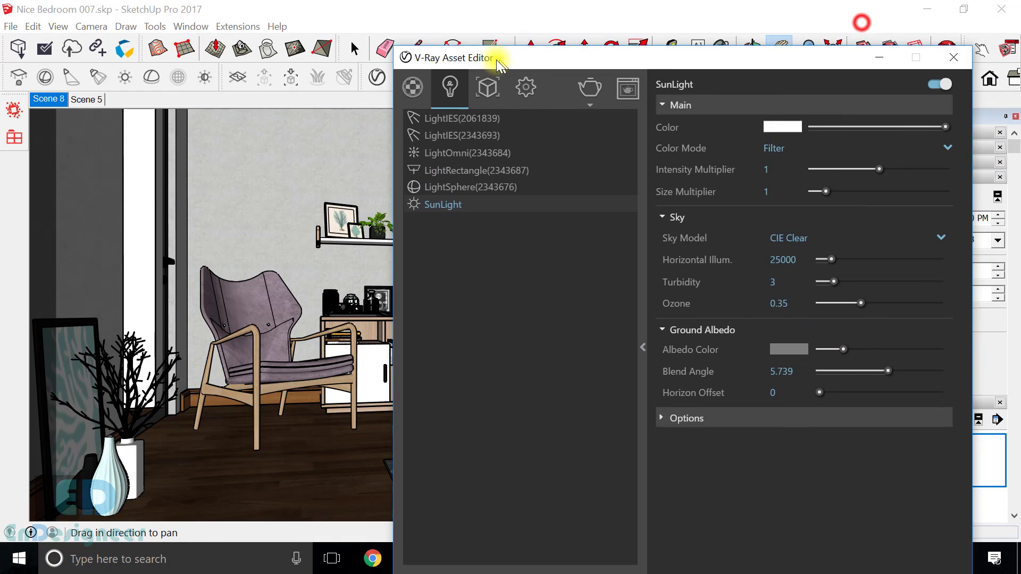
pyautogui.click(708, 313)
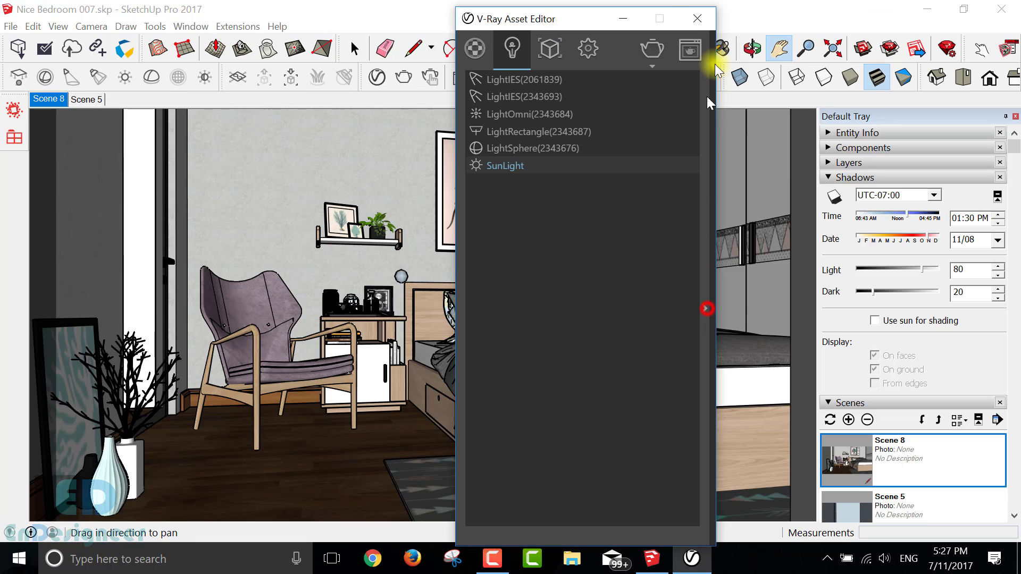
pyautogui.moveTo(584, 18); pyautogui.dragTo(881, 22)
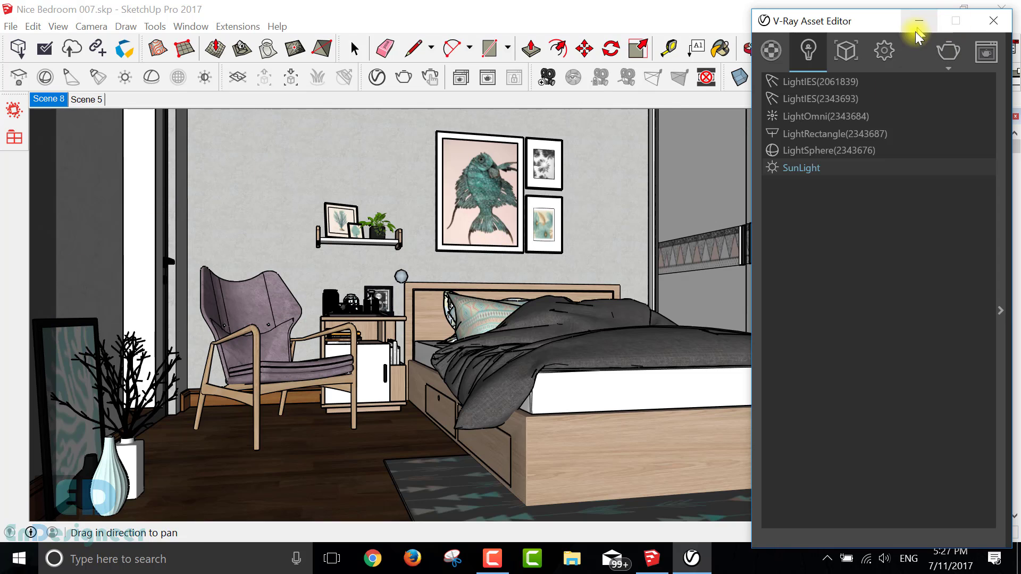
# Step: Render the bedroom with V-Ray, moving the frame buffer aside while it finishes
pyautogui.click(947, 55)
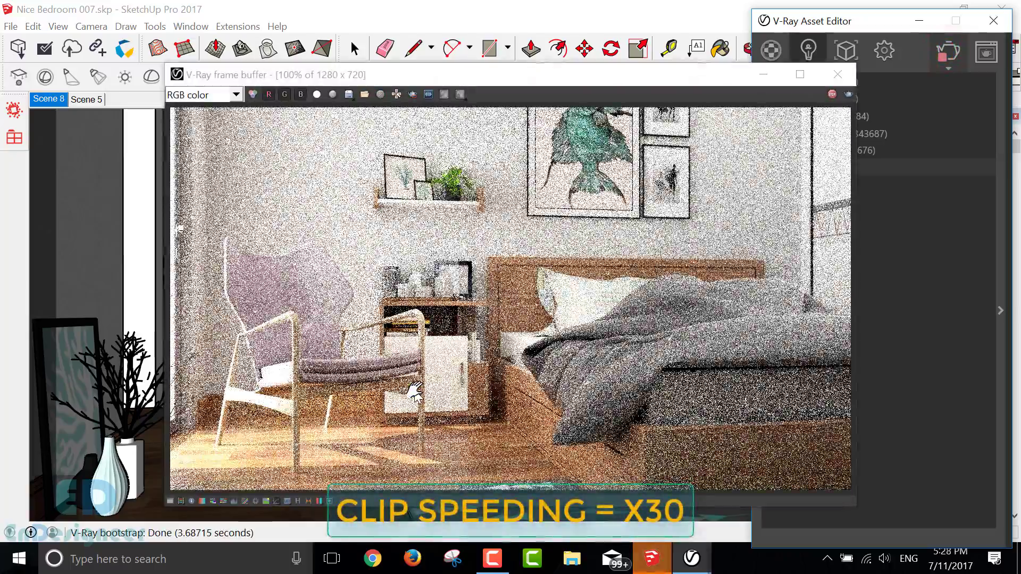
pyautogui.moveTo(512, 75); pyautogui.dragTo(350, 12)
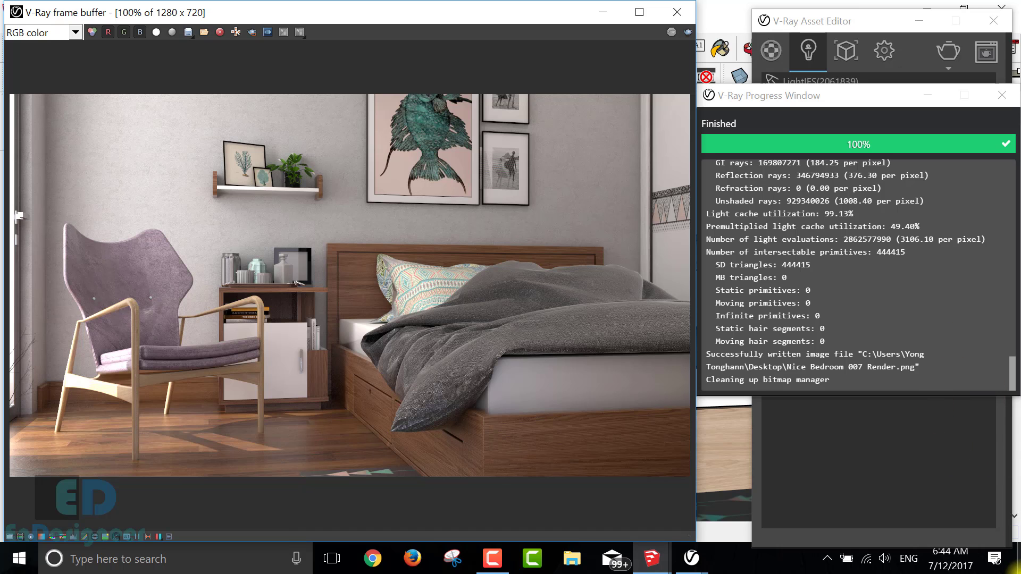
# Step: Show and refresh the desktop, then launch Adobe Photoshop CC 2017
pyautogui.click(1016, 565)
pyautogui.rightClick(411, 312)
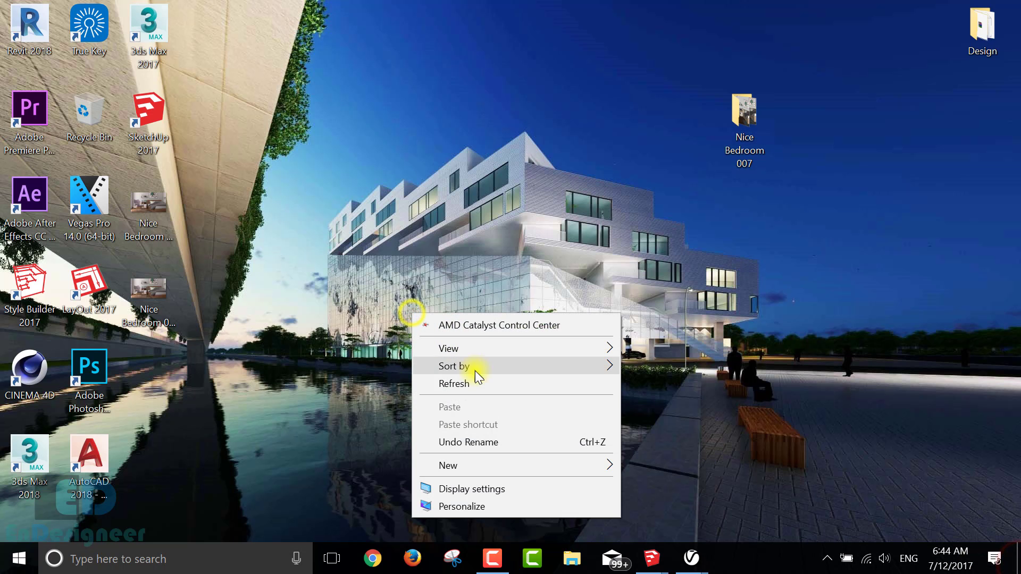
pyautogui.click(478, 383)
pyautogui.doubleClick(103, 367)
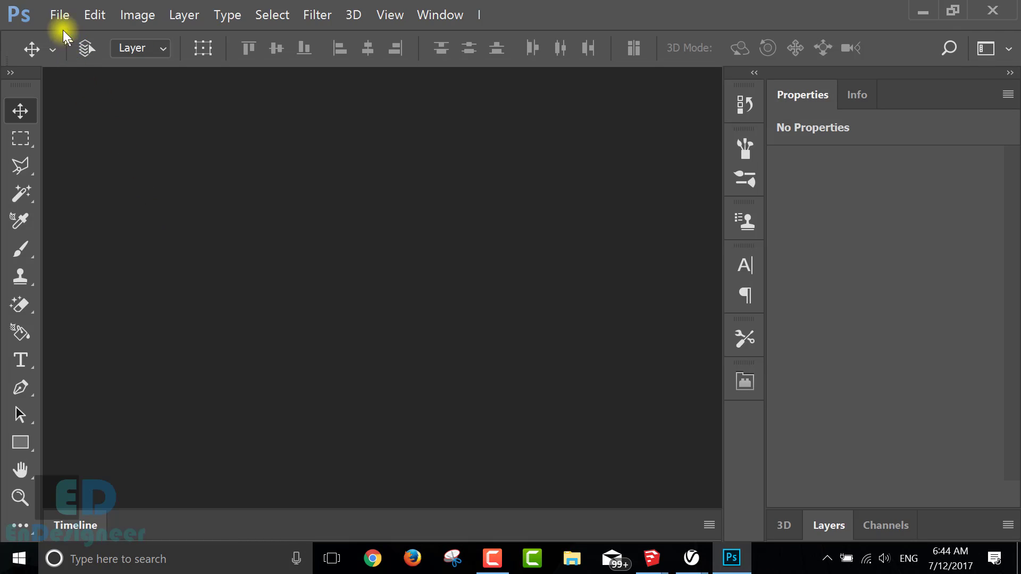
# Step: Try opening the bedroom render PNG normally and dismiss the invalid-document error
pyautogui.click(57, 15)
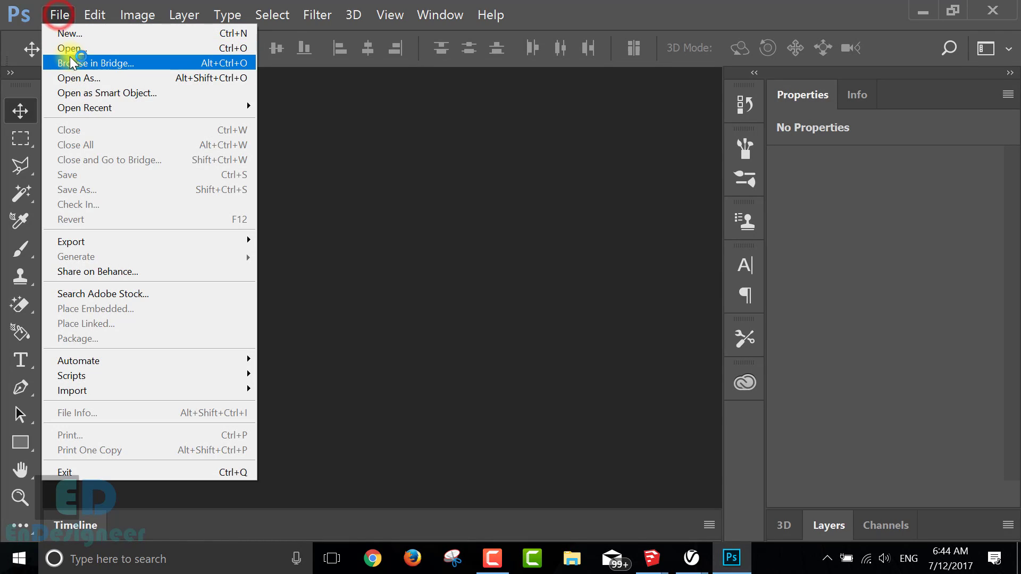
pyautogui.click(85, 79)
pyautogui.scroll(-2, 456, 311)
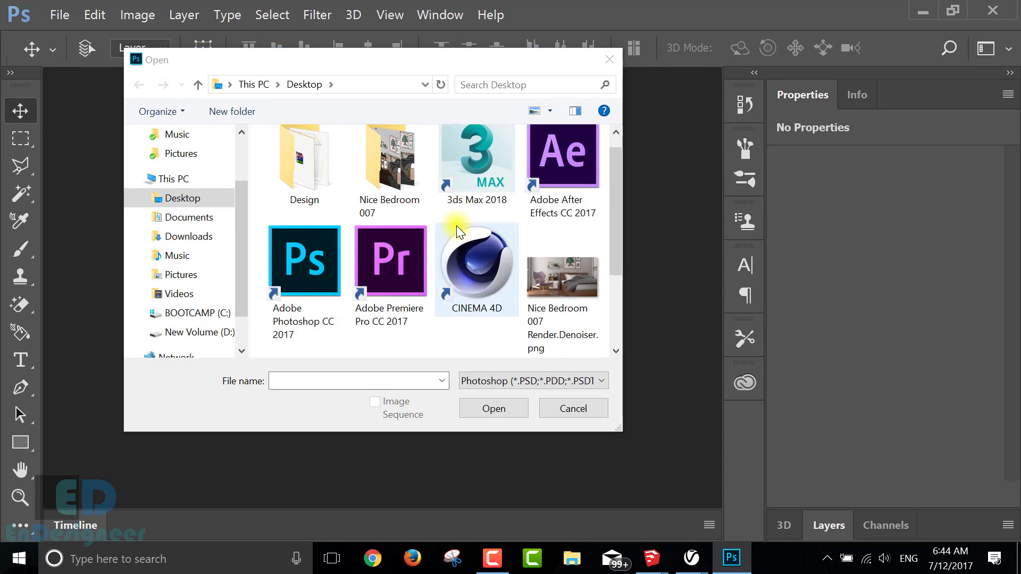
pyautogui.click(544, 244)
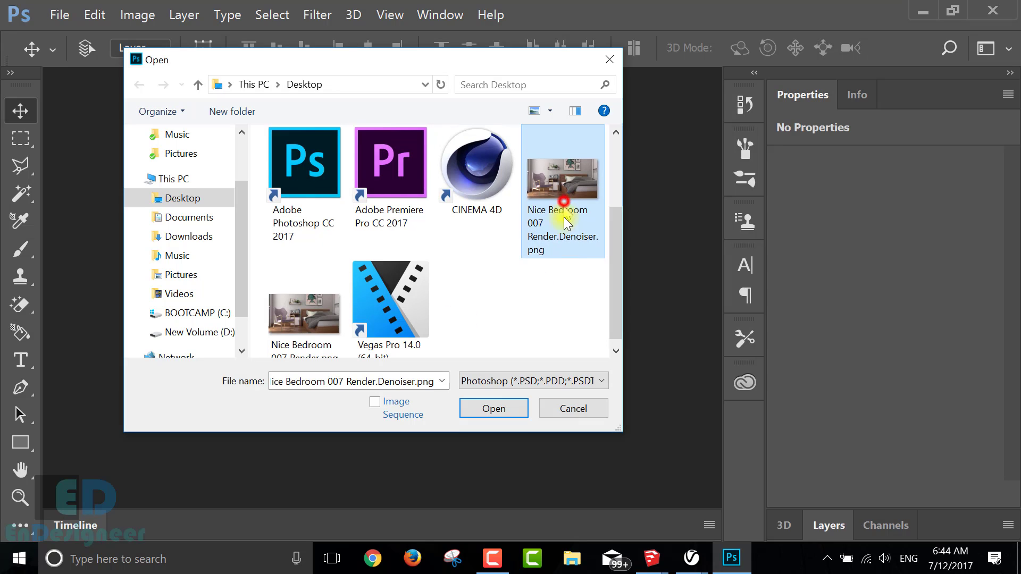
pyautogui.click(497, 408)
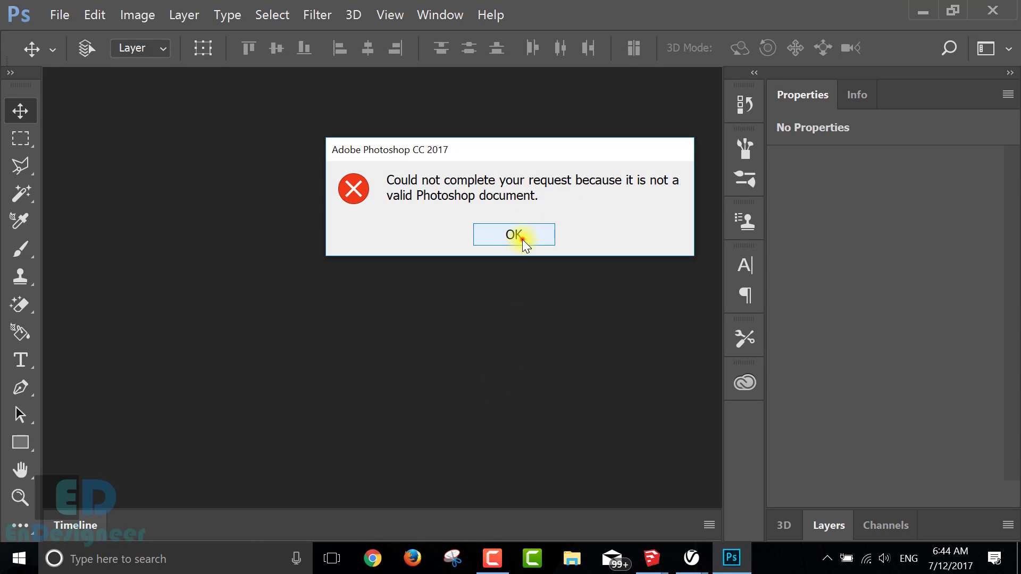
pyautogui.click(522, 238)
# Step: Use Open As on the bedroom render PNG with Camera Raw as the file format
pyautogui.click(55, 16)
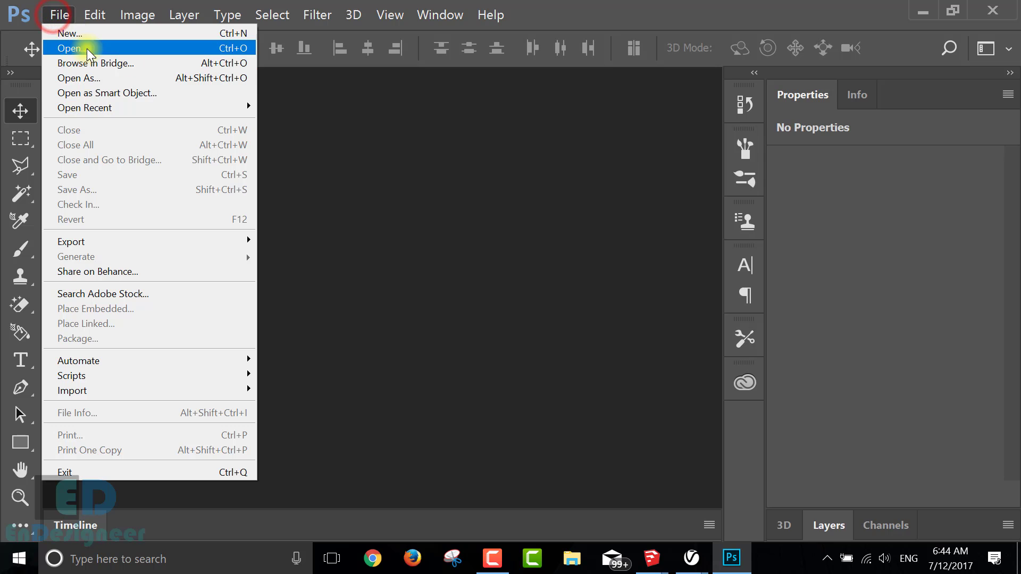
pyautogui.click(87, 78)
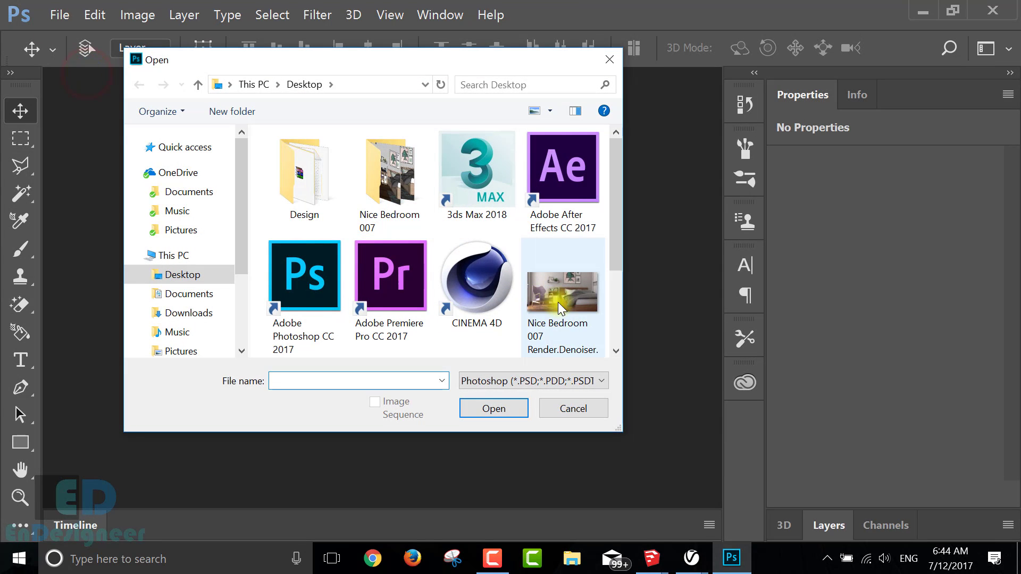
pyautogui.click(557, 301)
pyautogui.click(529, 379)
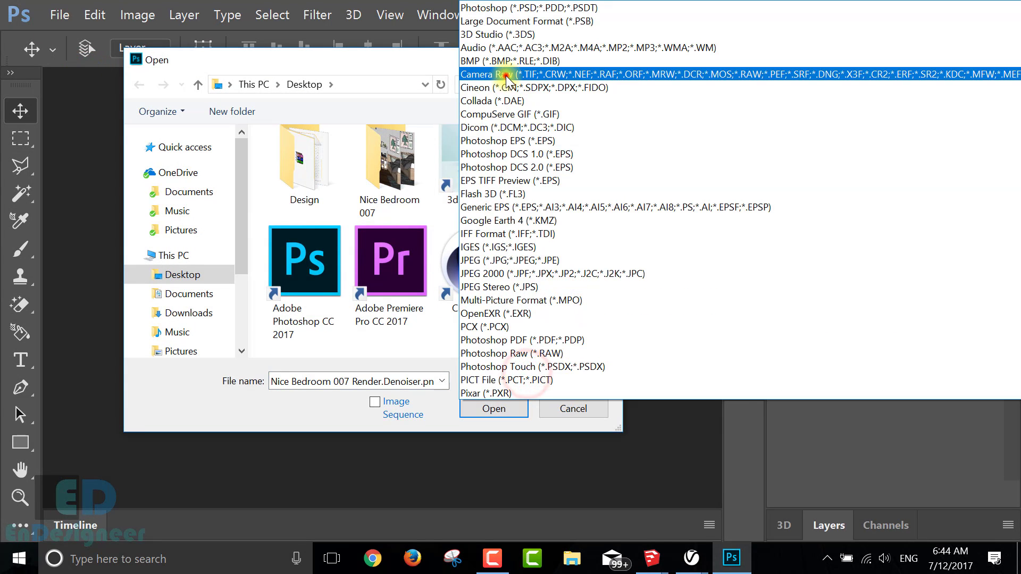
pyautogui.click(505, 75)
# Step: Open the render in Camera Raw; set Temperature -2, Tint -3, Exposure +0.55, Highlights -11
pyautogui.click(494, 408)
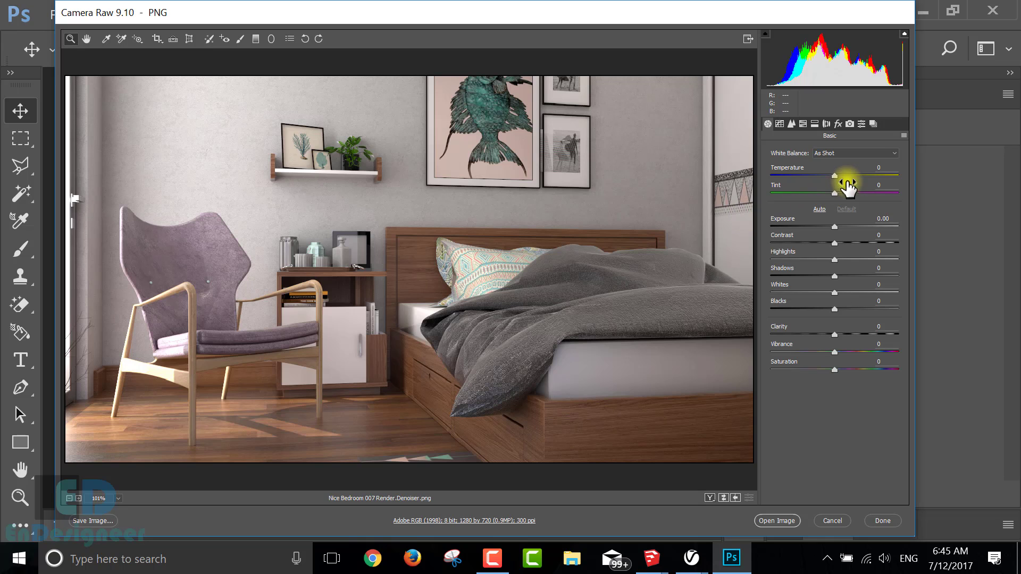
pyautogui.click(834, 176)
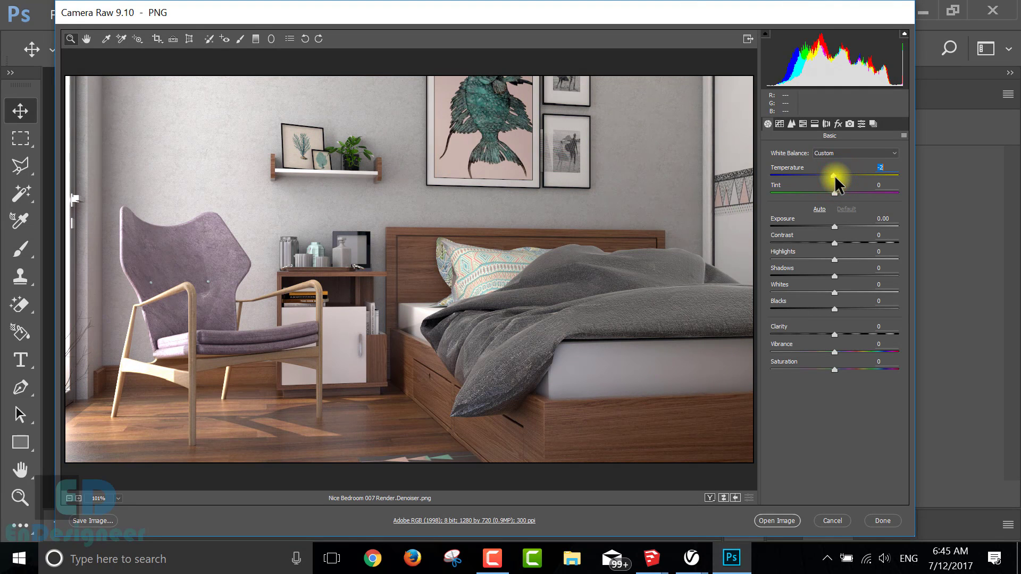
pyautogui.click(833, 193)
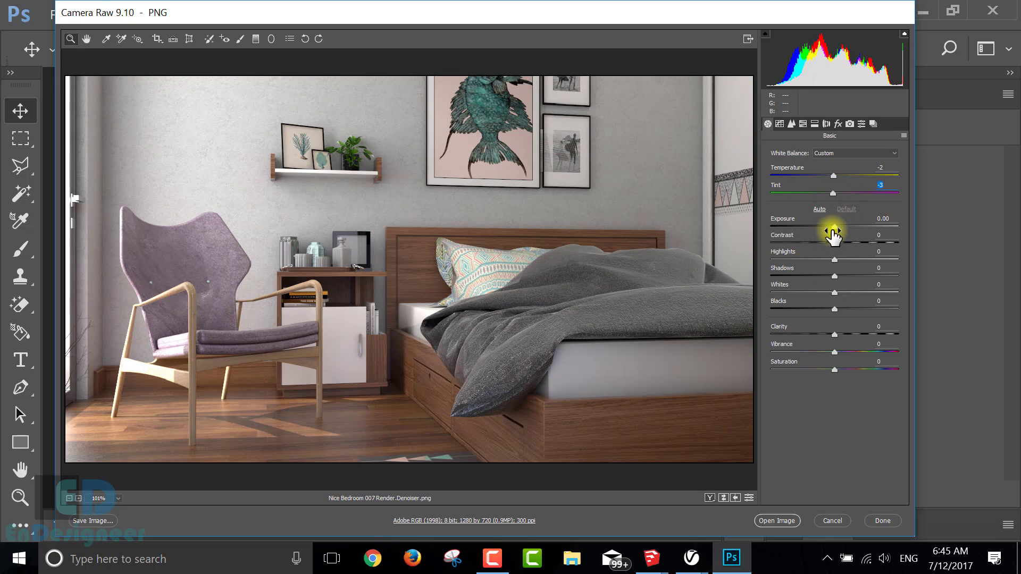
pyautogui.moveTo(834, 228); pyautogui.dragTo(866, 242)
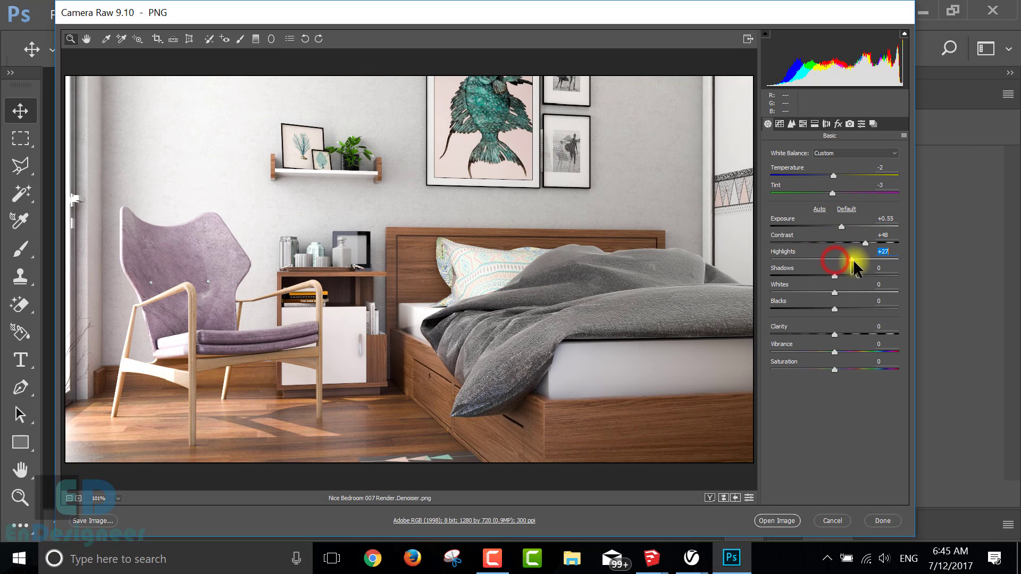
pyautogui.moveTo(854, 264)
pyautogui.mouseDown()
pyautogui.moveTo(824, 267)
pyautogui.moveTo(888, 267)
pyautogui.moveTo(834, 278)
pyautogui.moveTo(815, 270)
pyautogui.moveTo(849, 287)
pyautogui.moveTo(841, 307)
pyautogui.moveTo(812, 306)
pyautogui.moveTo(866, 310)
pyautogui.moveTo(796, 315)
pyautogui.moveTo(866, 335)
pyautogui.moveTo(837, 335)
pyautogui.moveTo(857, 353)
pyautogui.moveTo(850, 371)
pyautogui.moveTo(869, 374)
pyautogui.mouseUp()
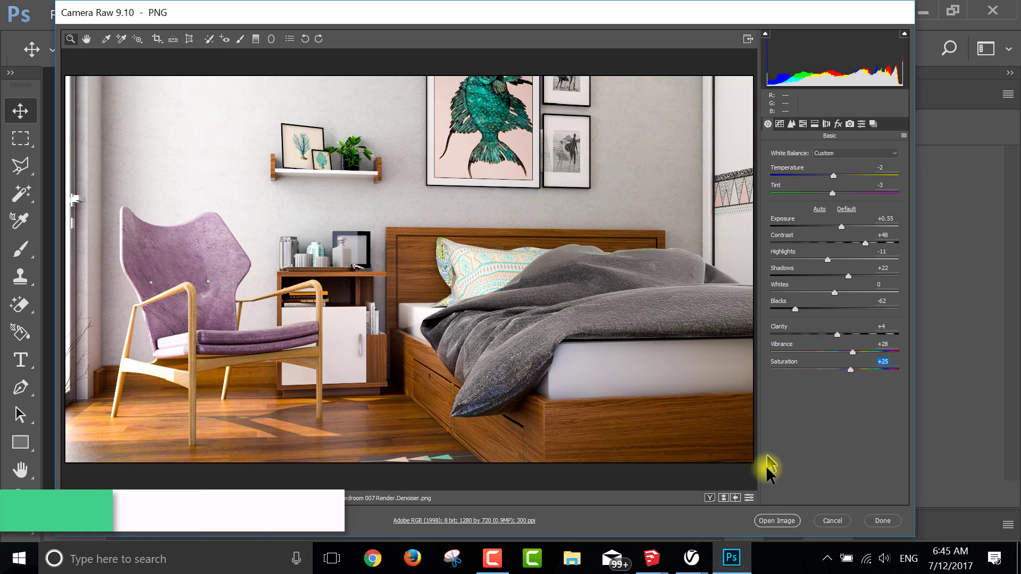
# Step: Save the graded render as Nice Bedroom 007 Render.Denoiser.jpg, a JPEG at Maximum quality 12
pyautogui.click(771, 521)
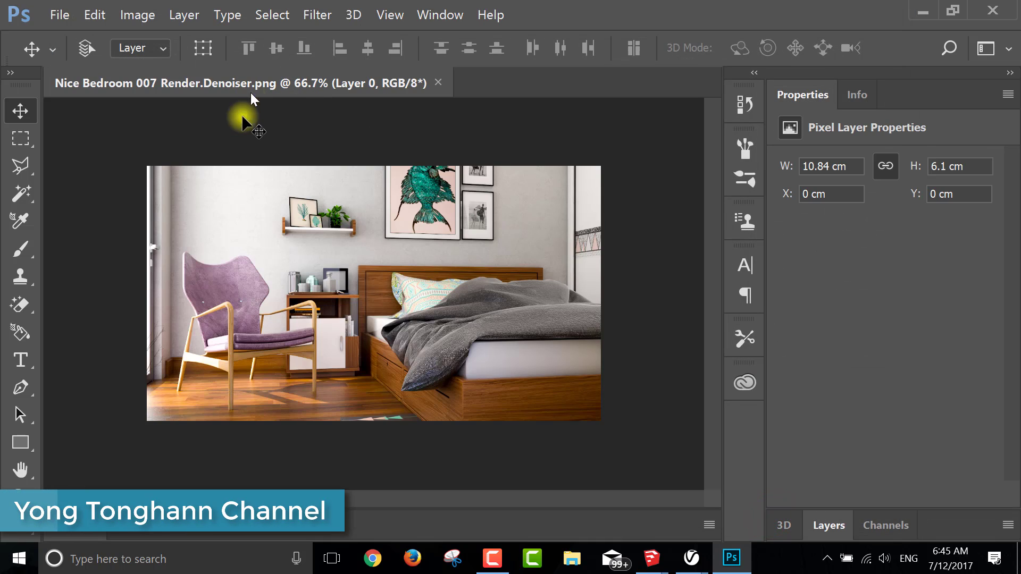
pyautogui.click(59, 15)
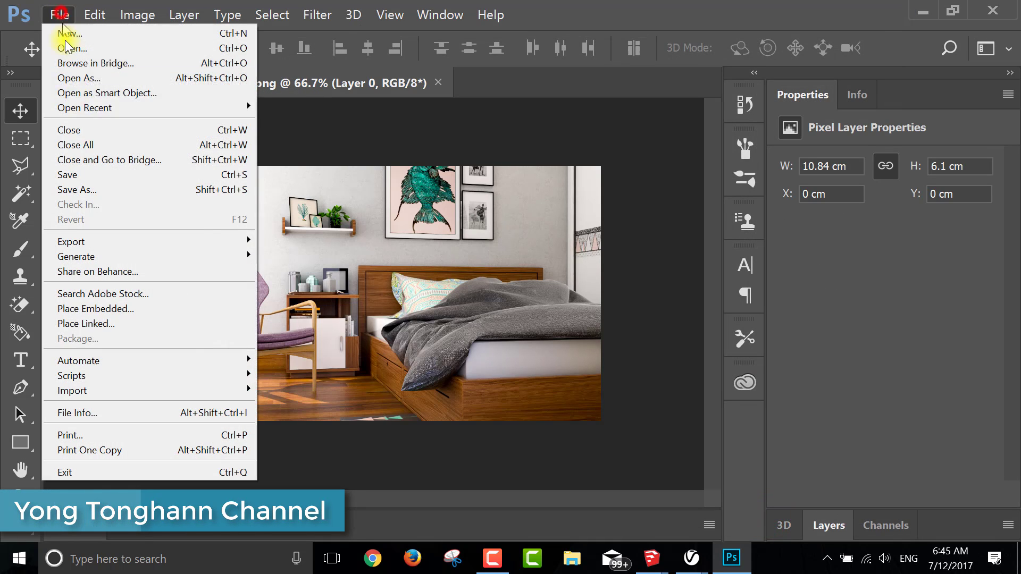
pyautogui.click(88, 190)
pyautogui.click(290, 364)
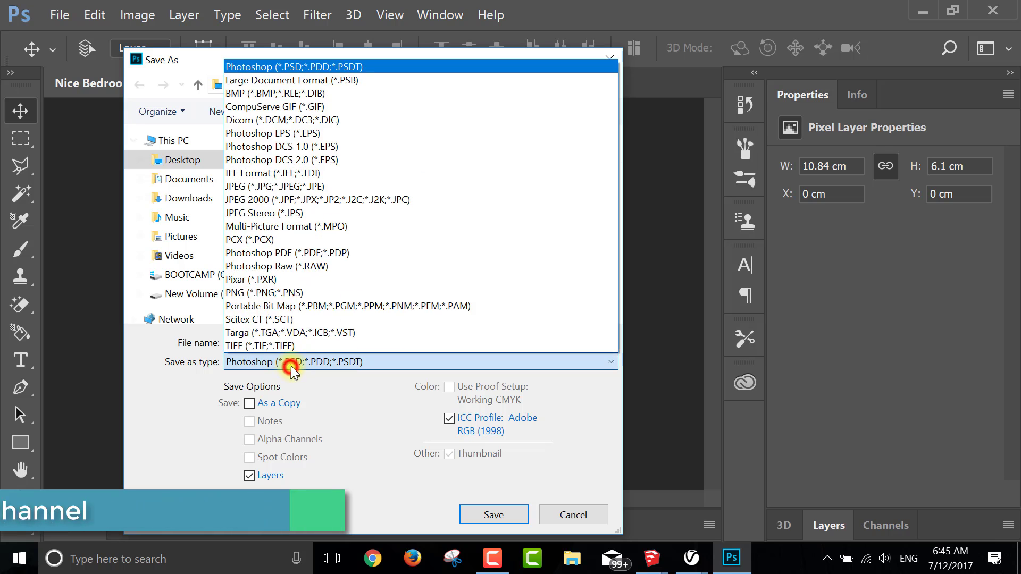
pyautogui.click(296, 187)
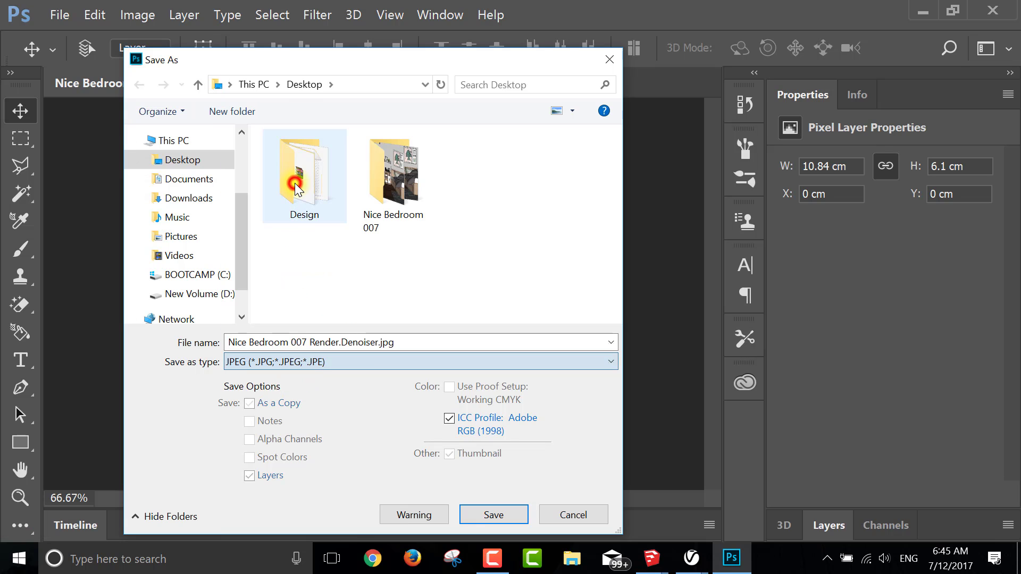
pyautogui.click(512, 515)
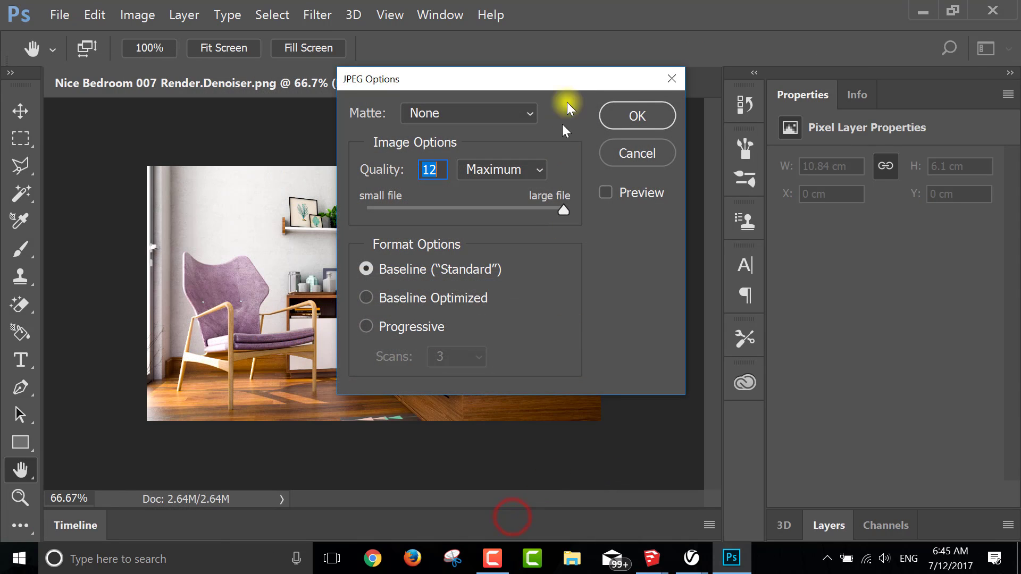
pyautogui.click(624, 117)
# Step: Refresh the desktop and open Nice Bedroom 007 Render.Denoiser.jpg full screen in Photos
pyautogui.click(923, 11)
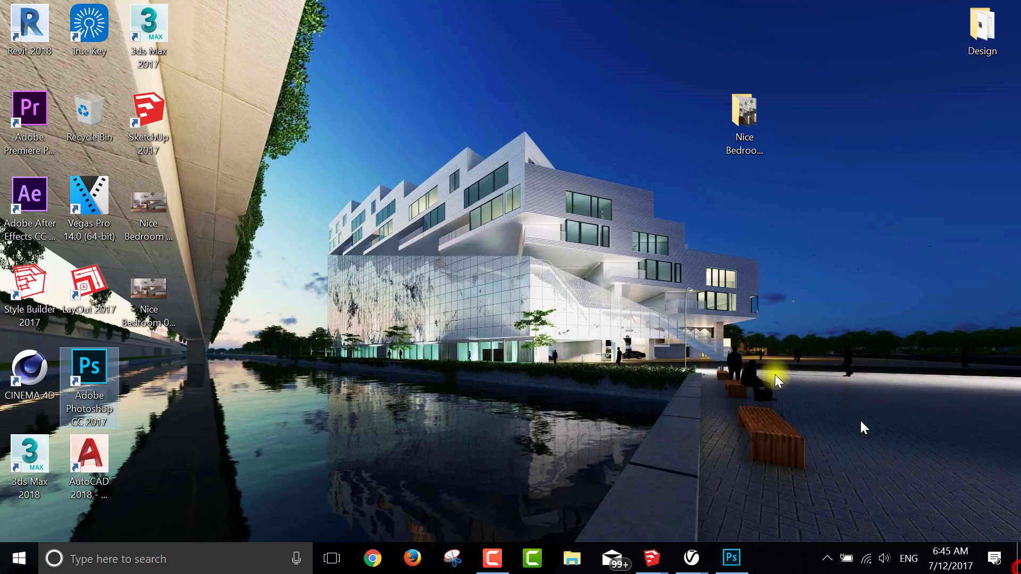
pyautogui.rightClick(541, 234)
pyautogui.click(620, 308)
pyautogui.doubleClick(170, 386)
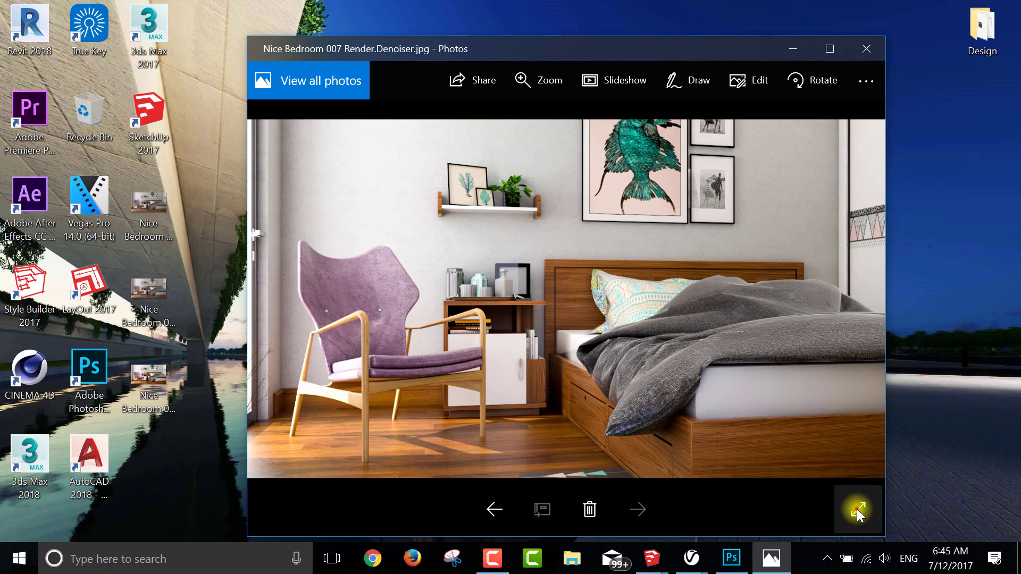
pyautogui.click(857, 510)
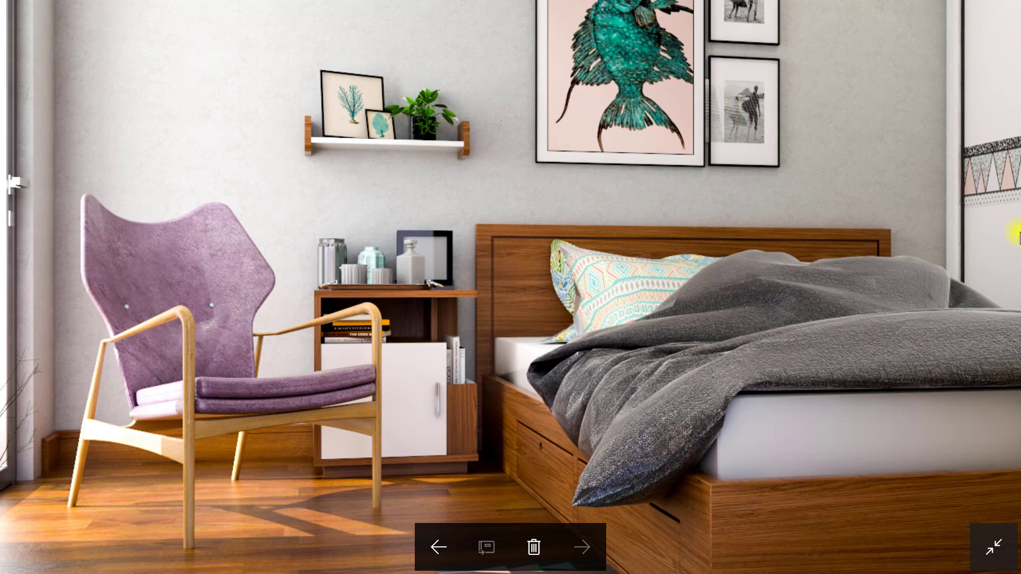